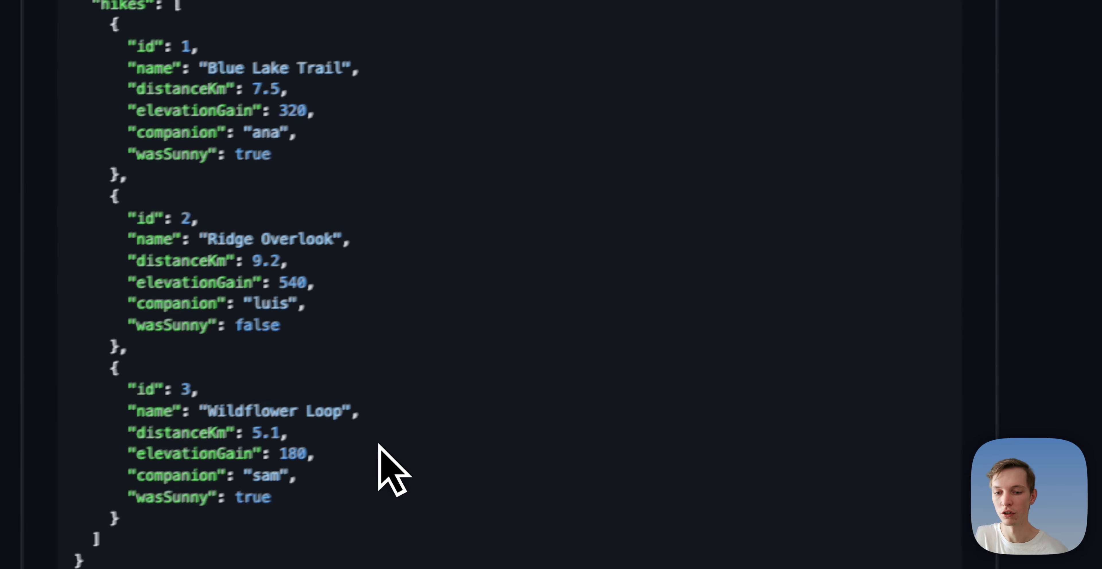
Examine the standard JSON example of the hikes data in the README's Why TOON? section.
left_click_drag(393, 535, 216, 60)
left_click(216, 60)
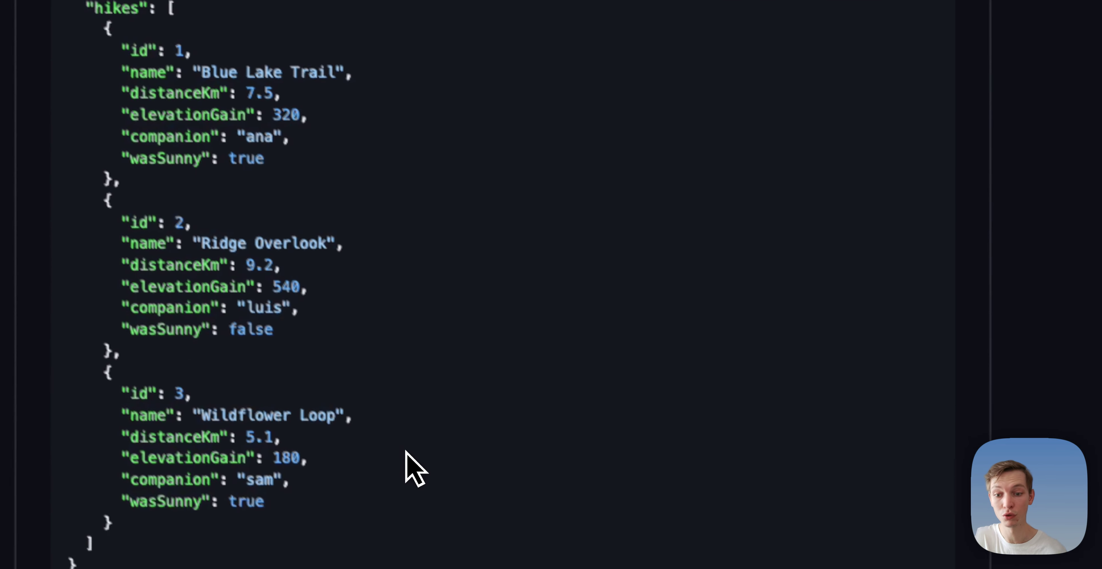
left_click(434, 522, "shift")
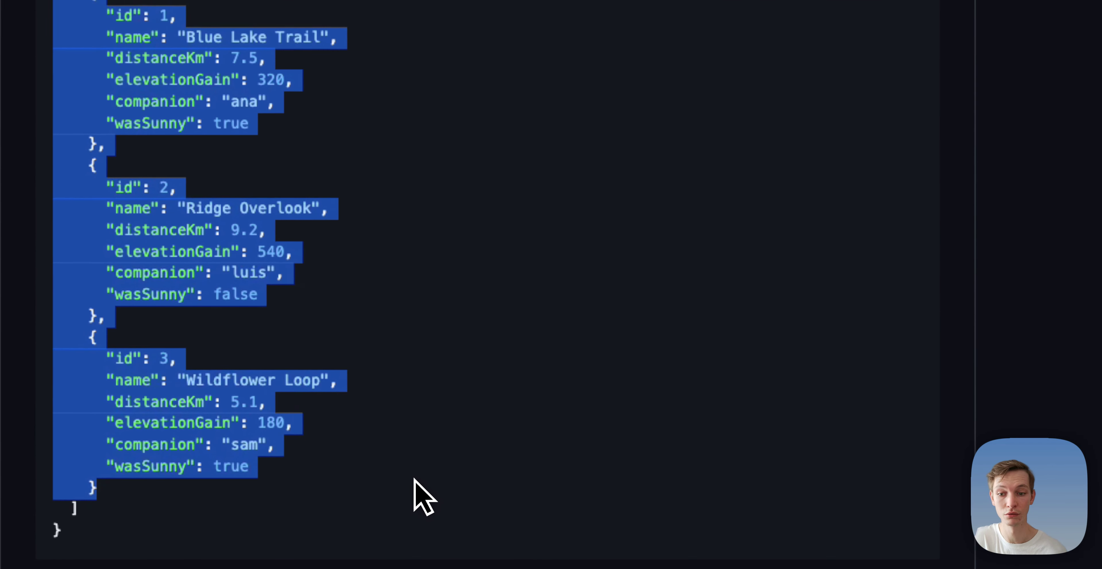
left_click(433, 521)
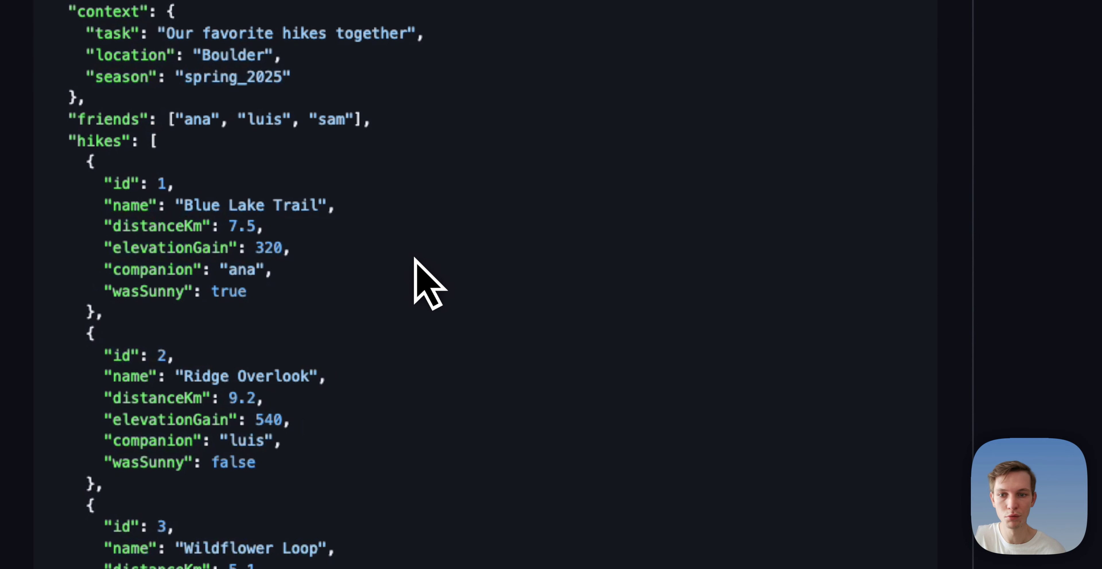
left_click_drag(219, 105, 243, 114)
left_click(242, 110)
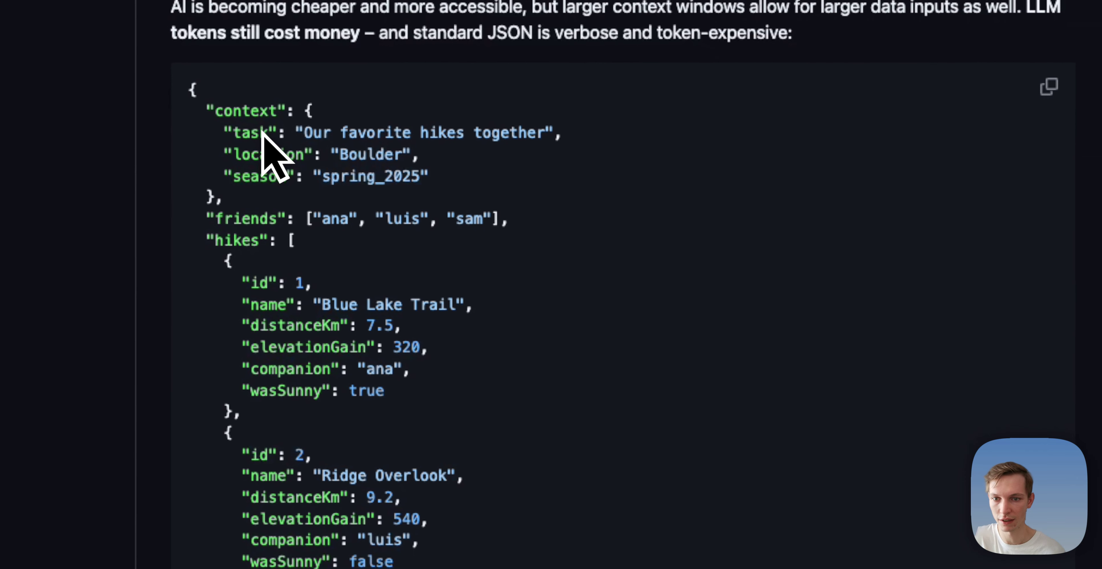
left_click_drag(234, 183, 240, 184)
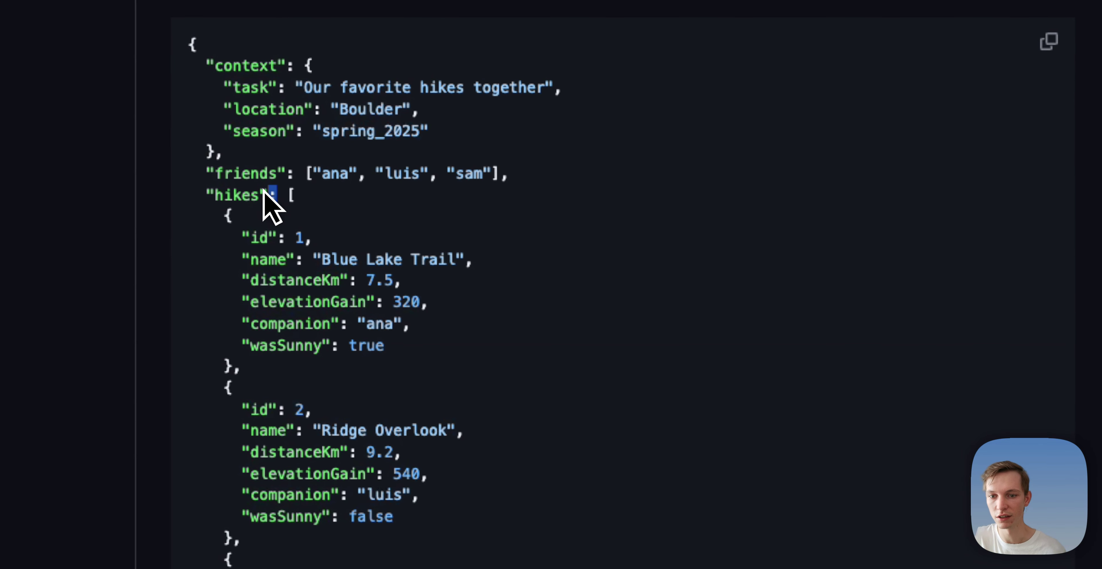
left_click(464, 204)
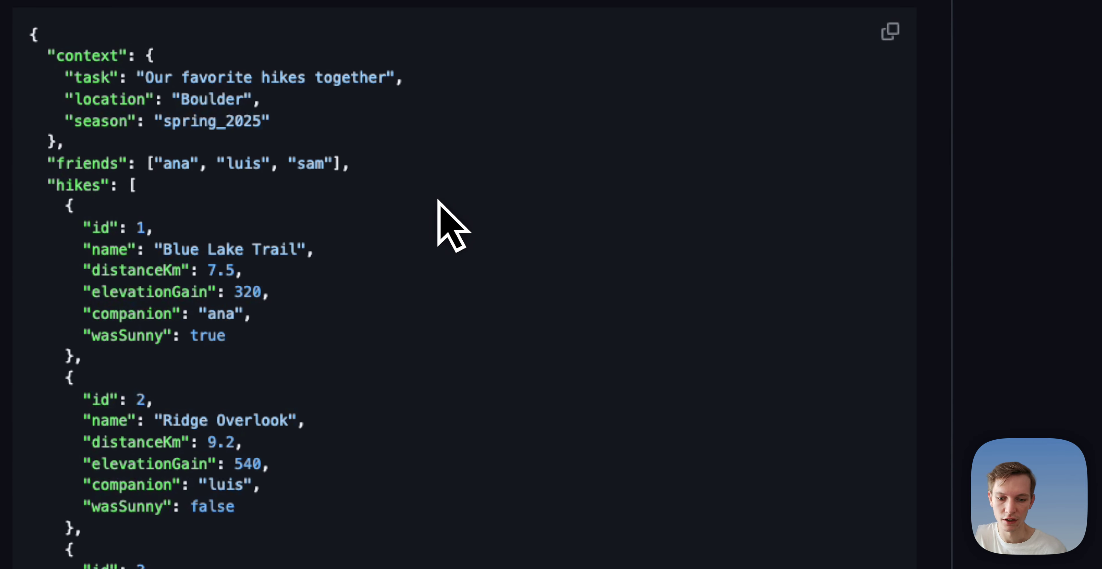
scroll(438, 201, "down", 4)
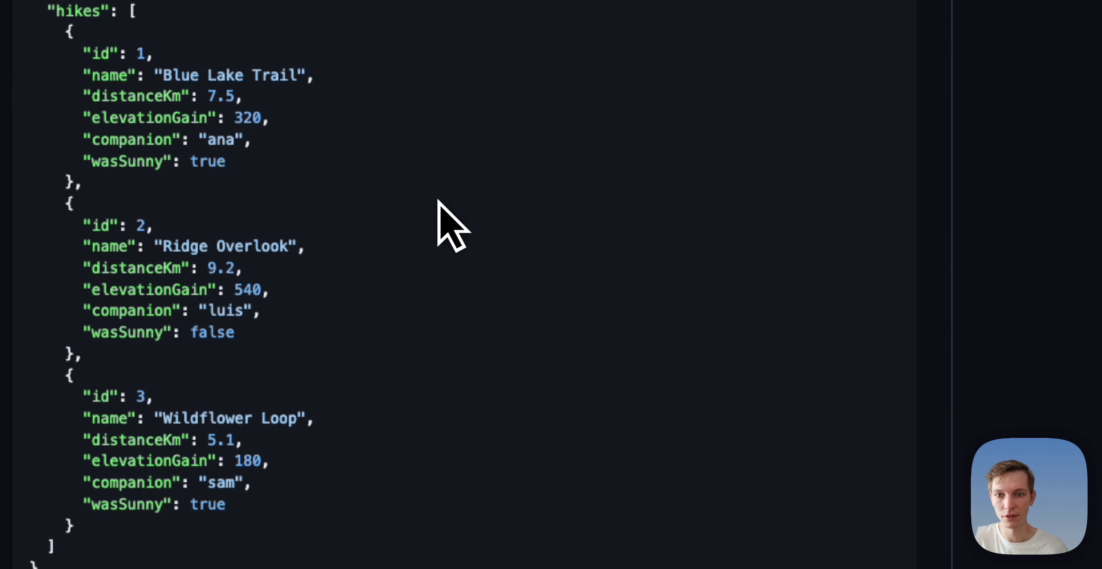
scroll(438, 201, "up", 11)
Examine the TOON version of the hikes data below the JSON example in the README.
scroll(438, 201, "down", 19)
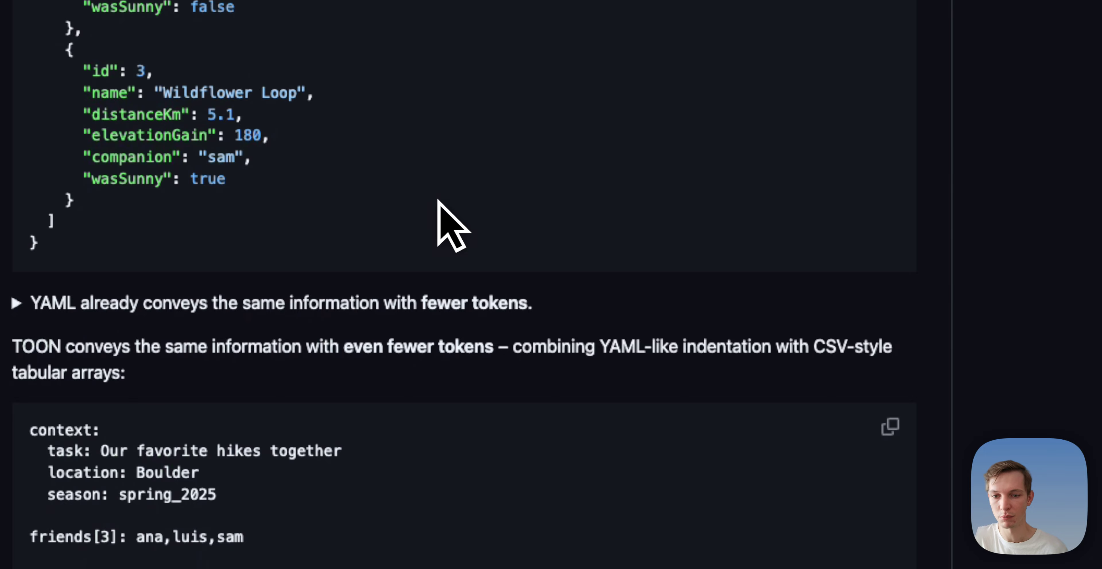
scroll(437, 201, "down", 4)
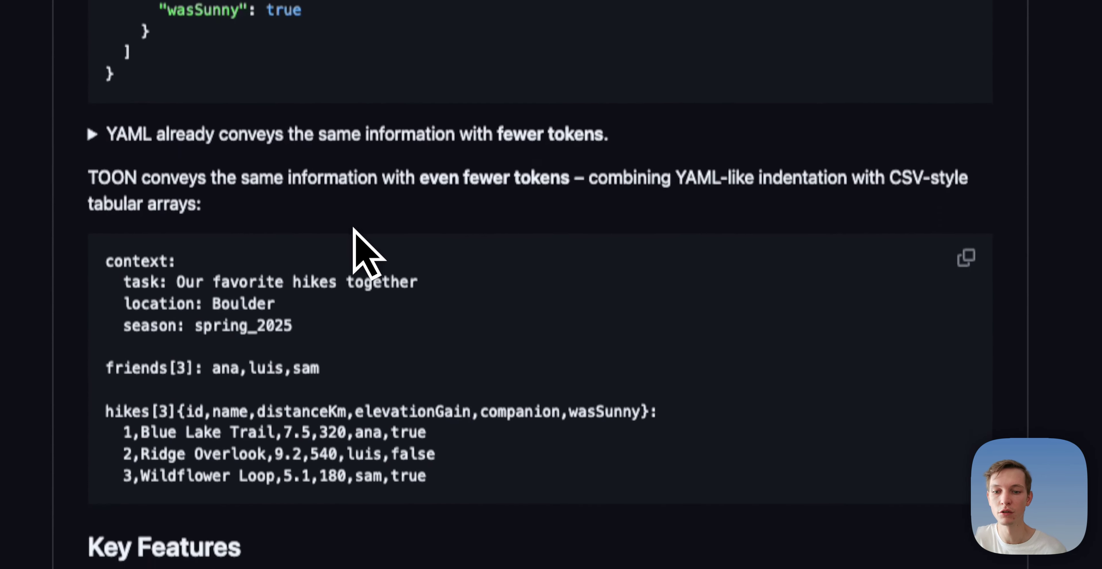
left_click_drag(428, 486, 105, 261)
left_click_drag(524, 488, 347, 411)
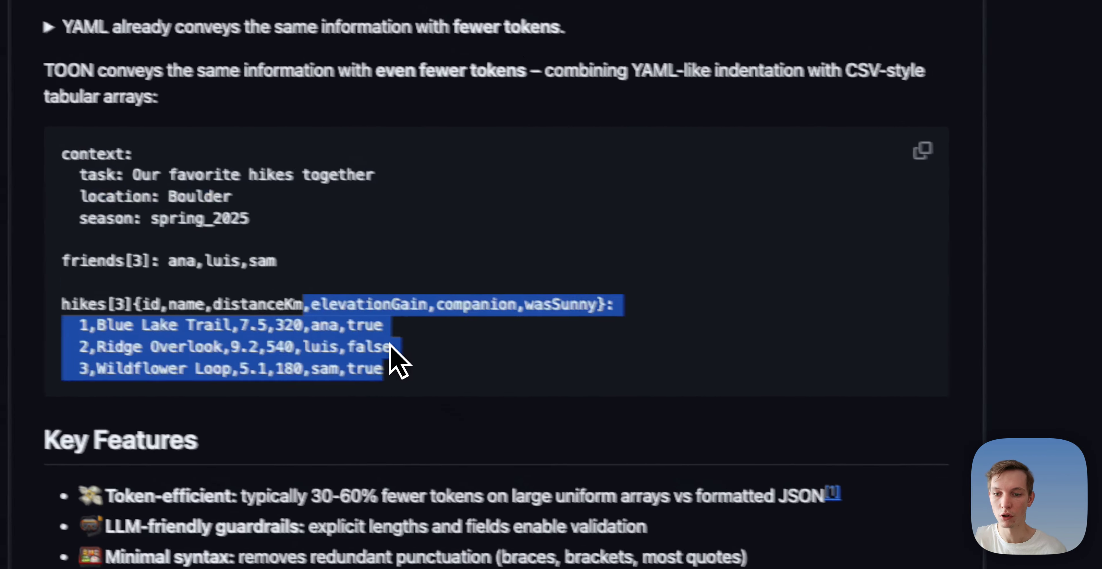
left_click_drag(390, 349, 65, 159)
left_click(320, 240)
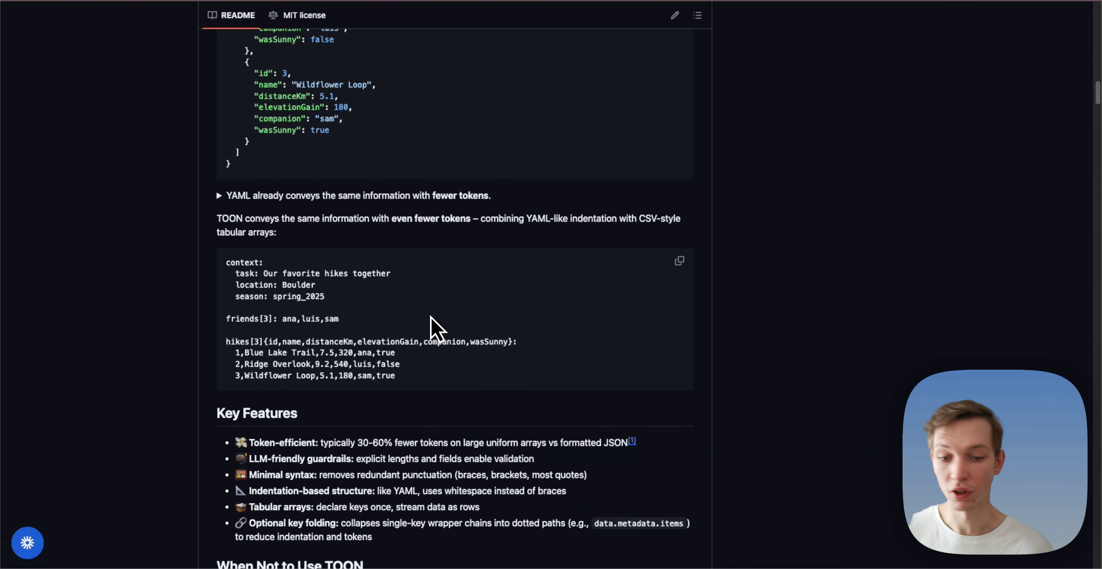
Read the token-efficiency claim in the README's Key Features list.
scroll(429, 321, "down", 3)
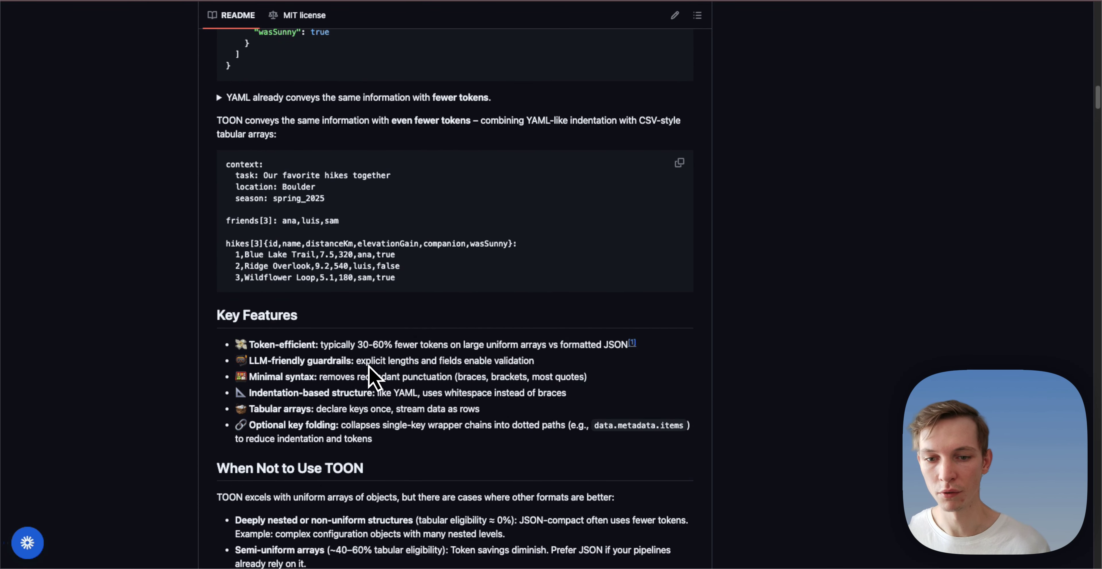
double_click(393, 344)
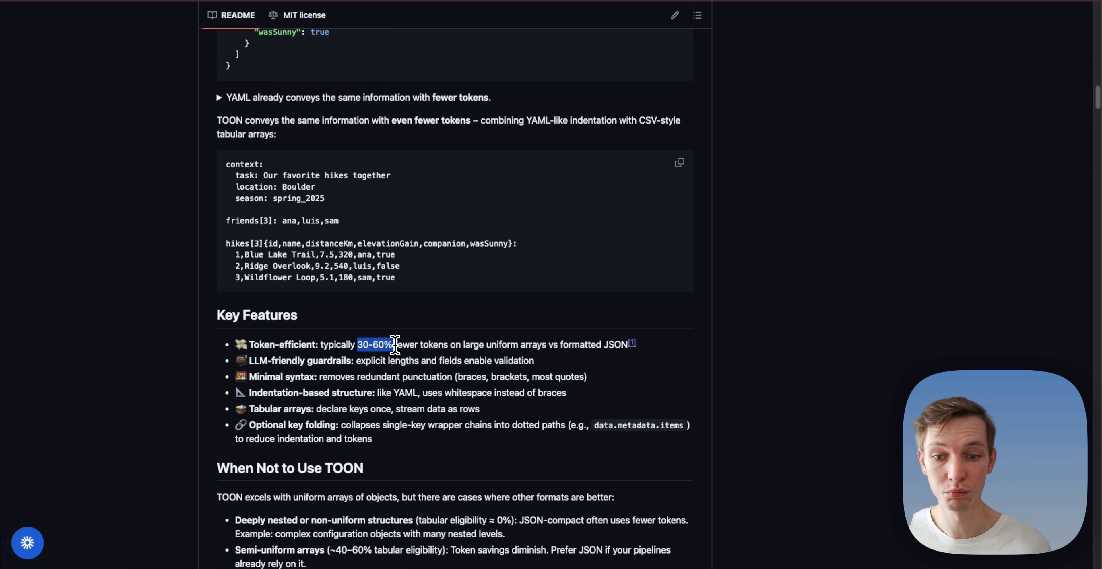
left_click(427, 342)
Copy the README's JSON hikes example and paste it into the tokenizer page, replacing the existing text.
scroll(397, 286, "up", 1)
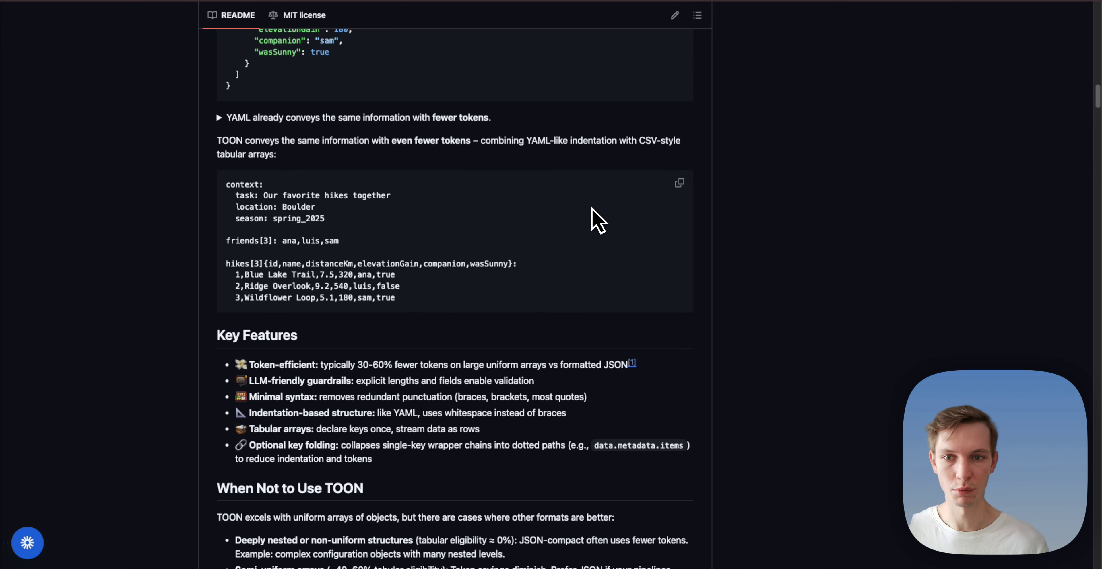
scroll(591, 208, "up", 5)
scroll(642, 182, "up", 5)
left_click(679, 181)
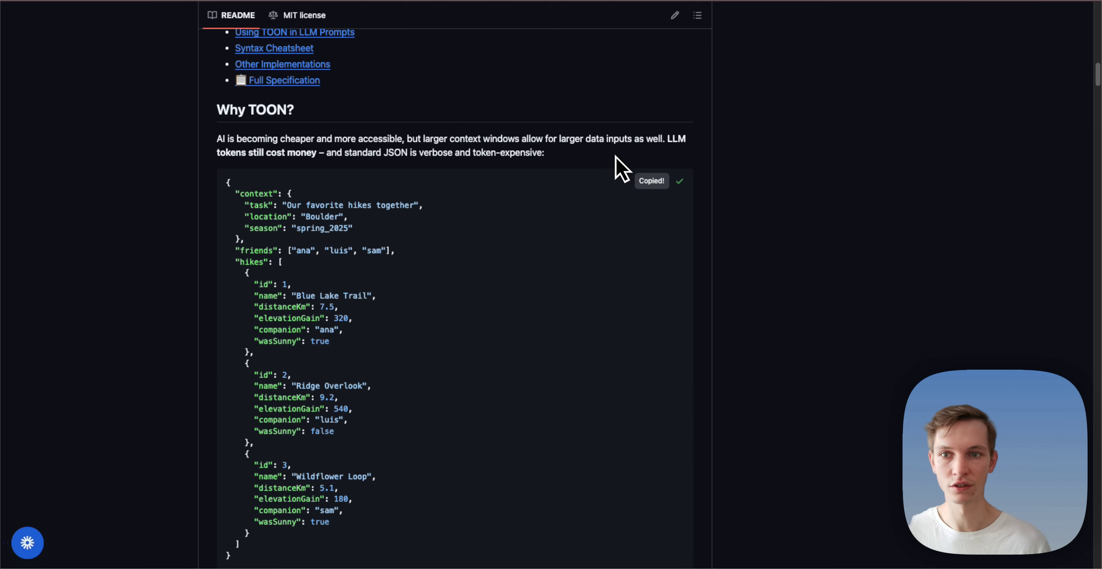
key("ctrl+Tab")
left_click(403, 228)
key("ctrl+a")
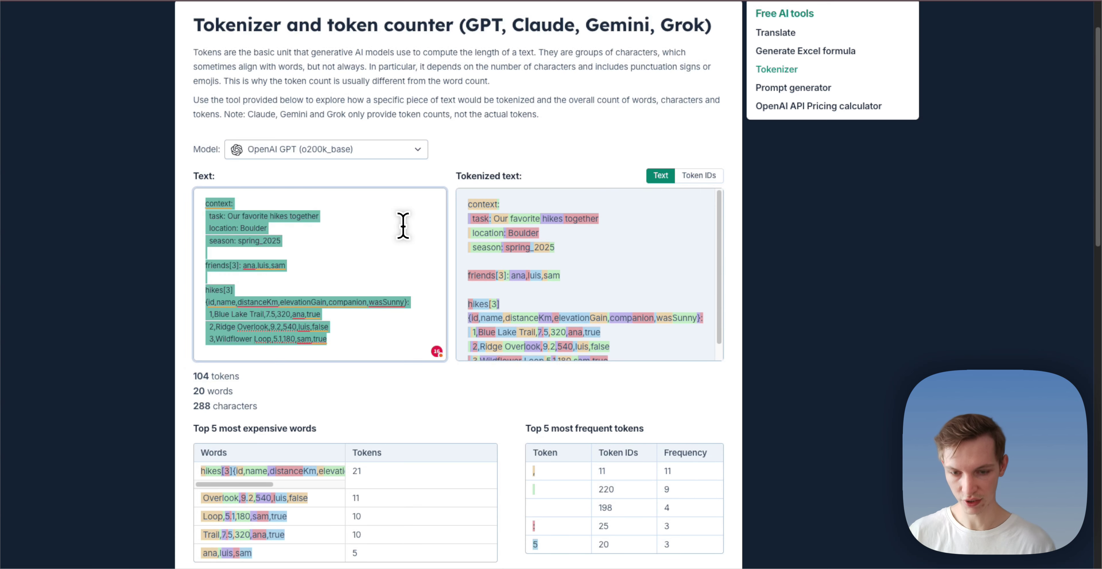
key("ctrl+v")
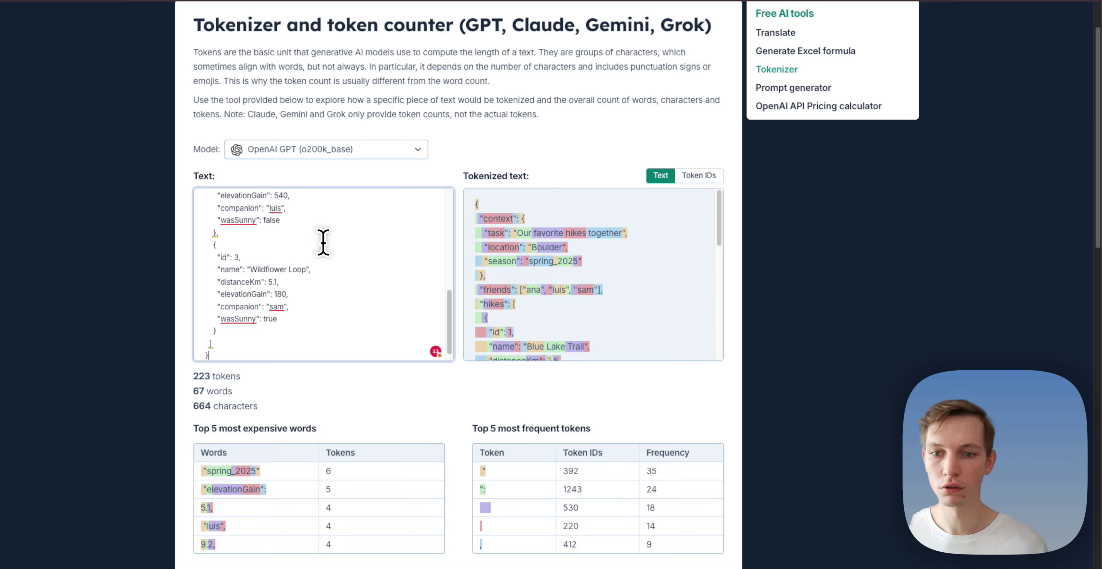
Review the tokenized text and token count for the pasted JSON example.
scroll(325, 254, "down", 1)
scroll(514, 229, "down", 5)
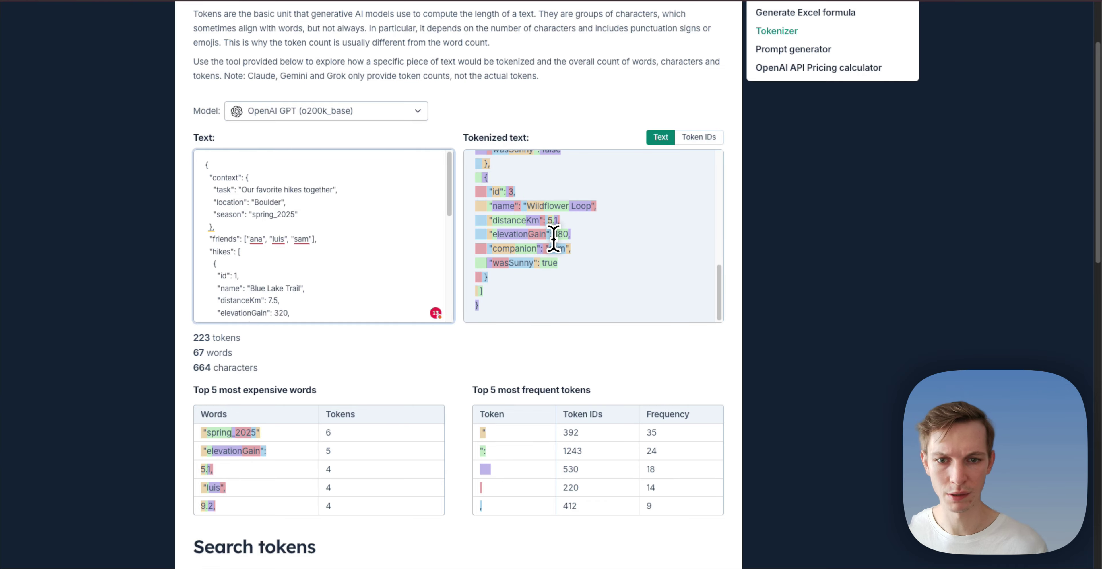
scroll(550, 238, "up", 5)
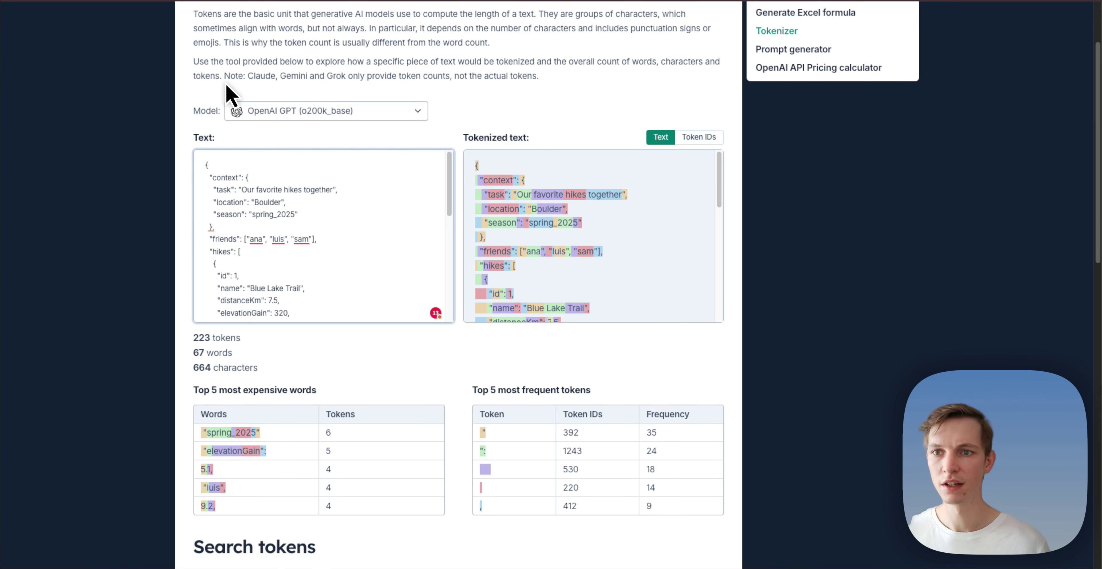
Copy the README's TOON hikes example and paste it into the tokenizer in place of the JSON to compare token counts.
left_click(144, 2)
scroll(377, 150, "down", 10)
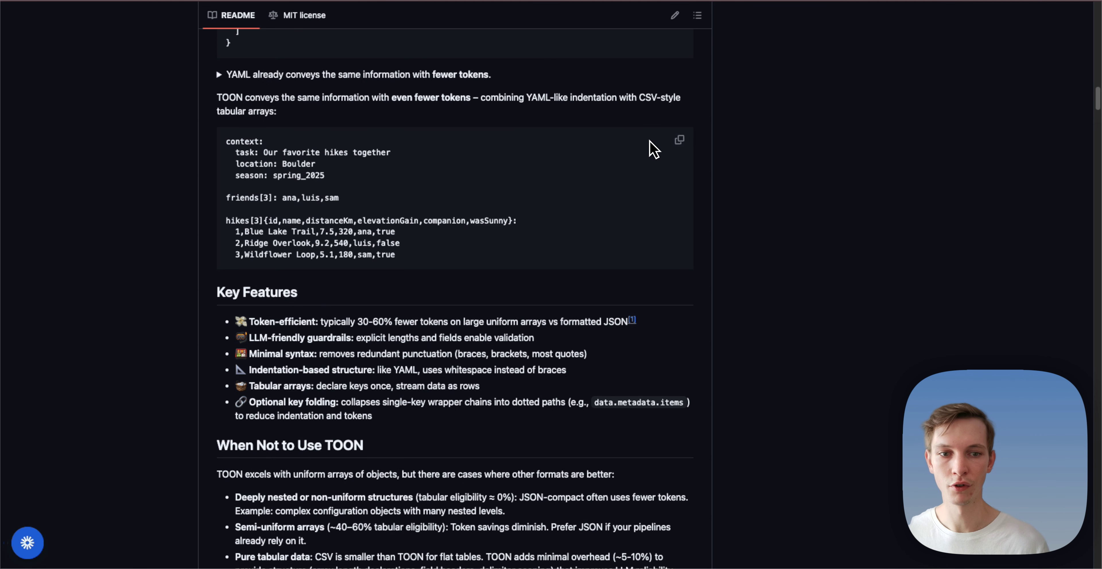
left_click(679, 140)
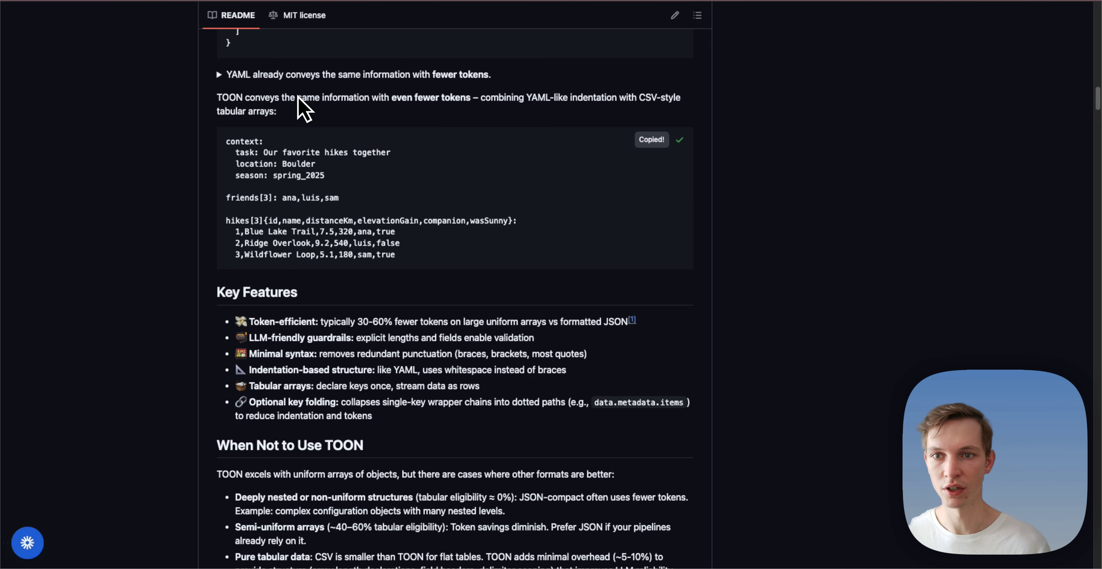
key("ctrl+Tab")
left_click(372, 173)
key("ctrl+a")
key("ctrl+v")
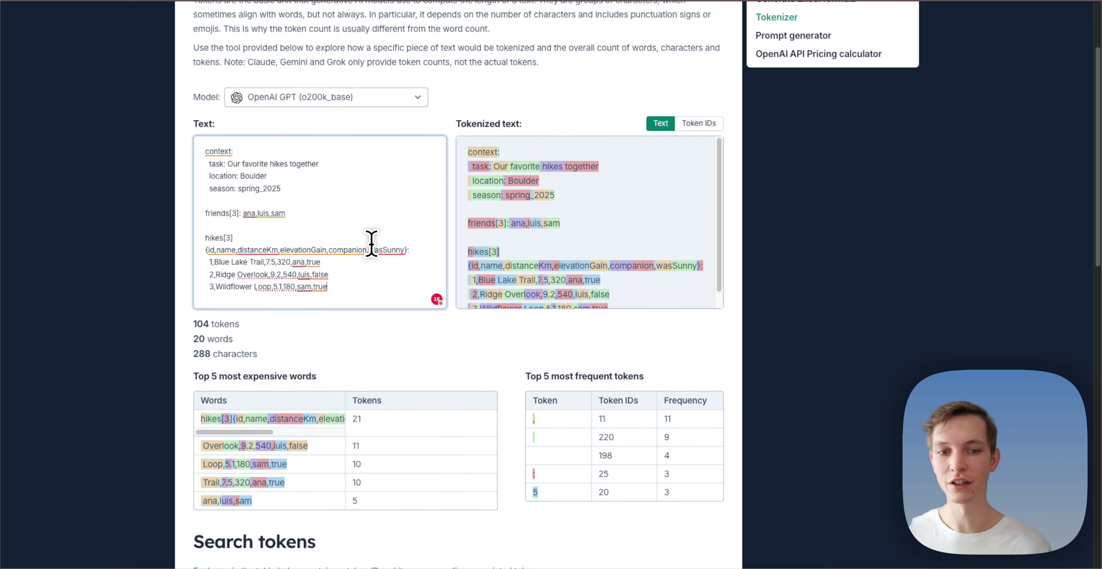
scroll(378, 241, "up", 2)
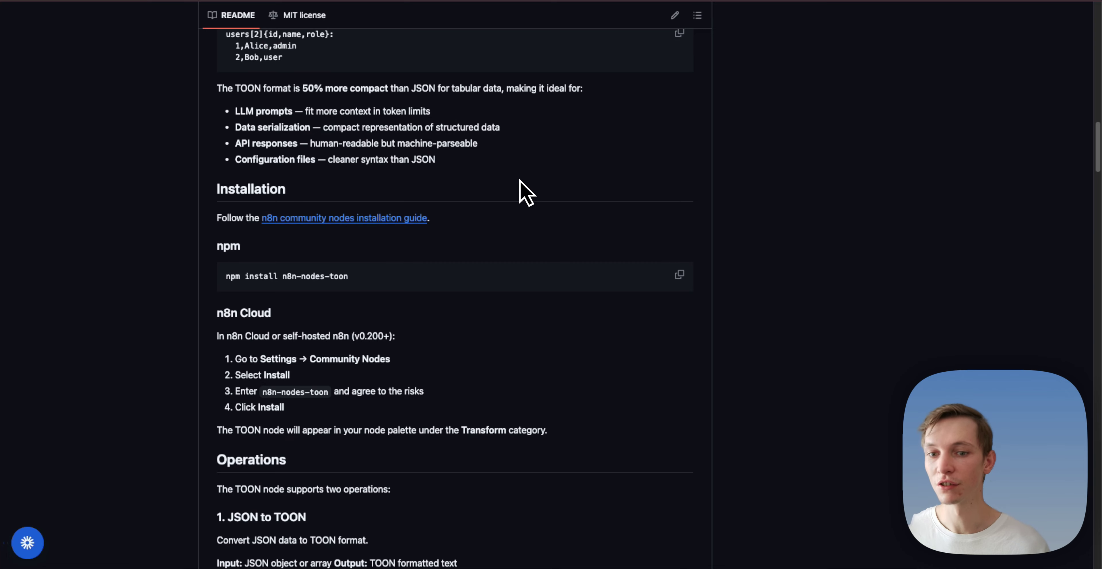
Look through the n8n-nodes-toon repository page and its README, from the file list down to the installation section.
scroll(522, 206, "up", 15)
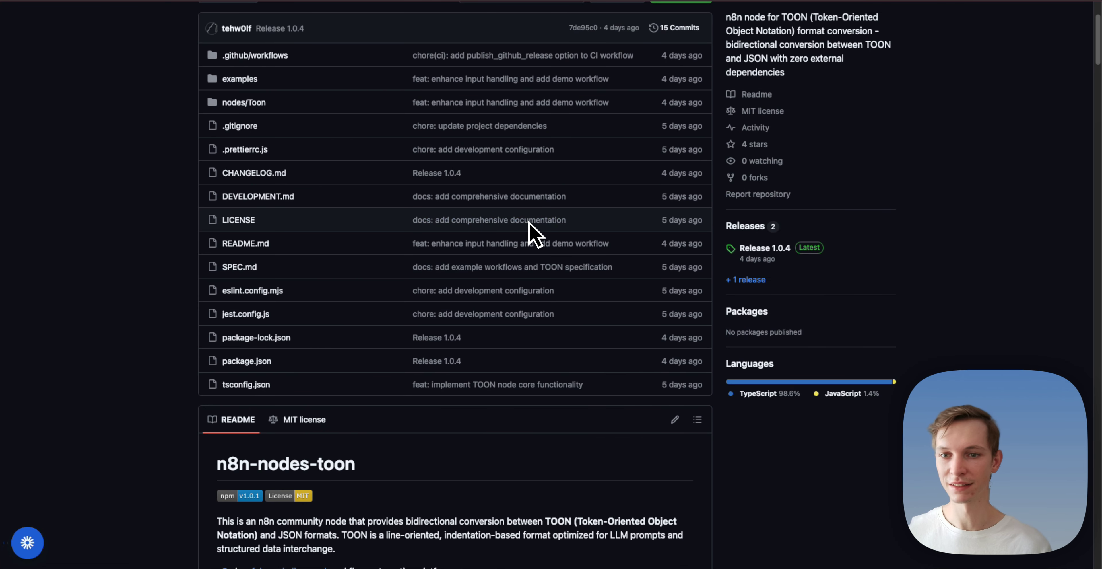
scroll(535, 233, "up", 3)
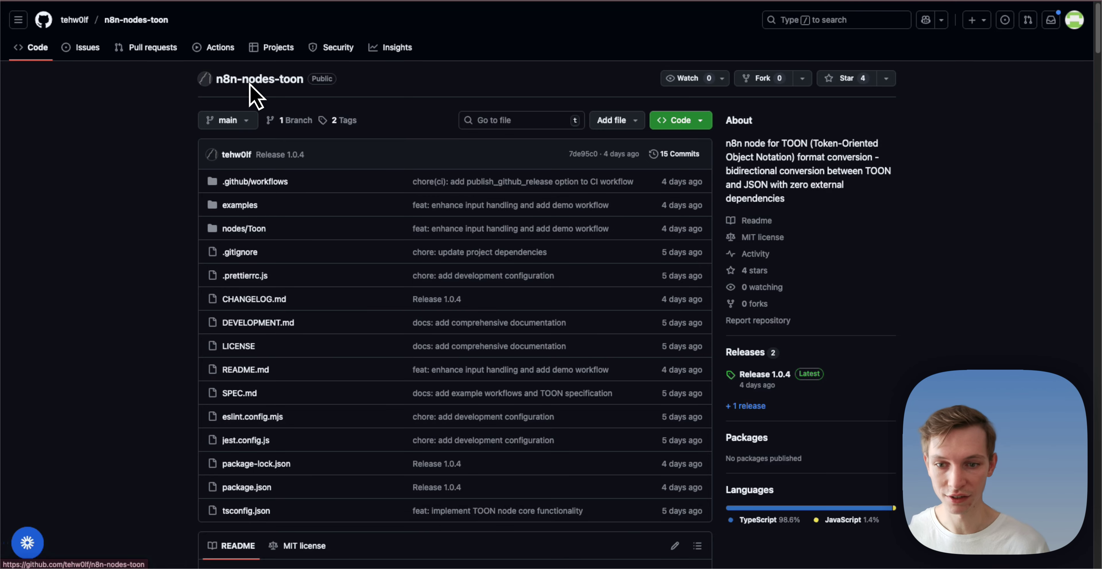
scroll(408, 255, "down", 12)
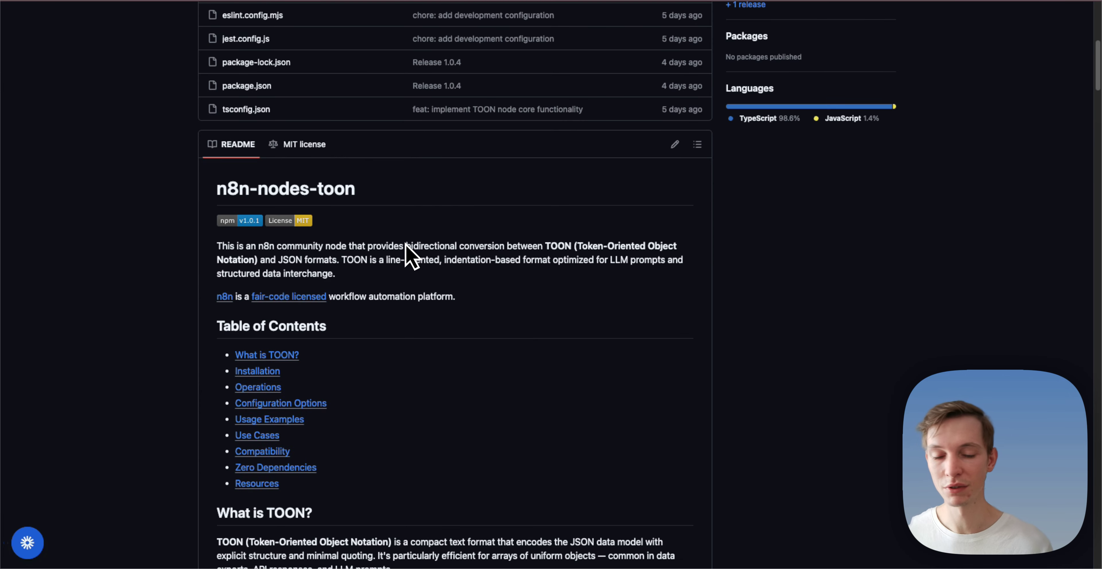
scroll(410, 256, "down", 8)
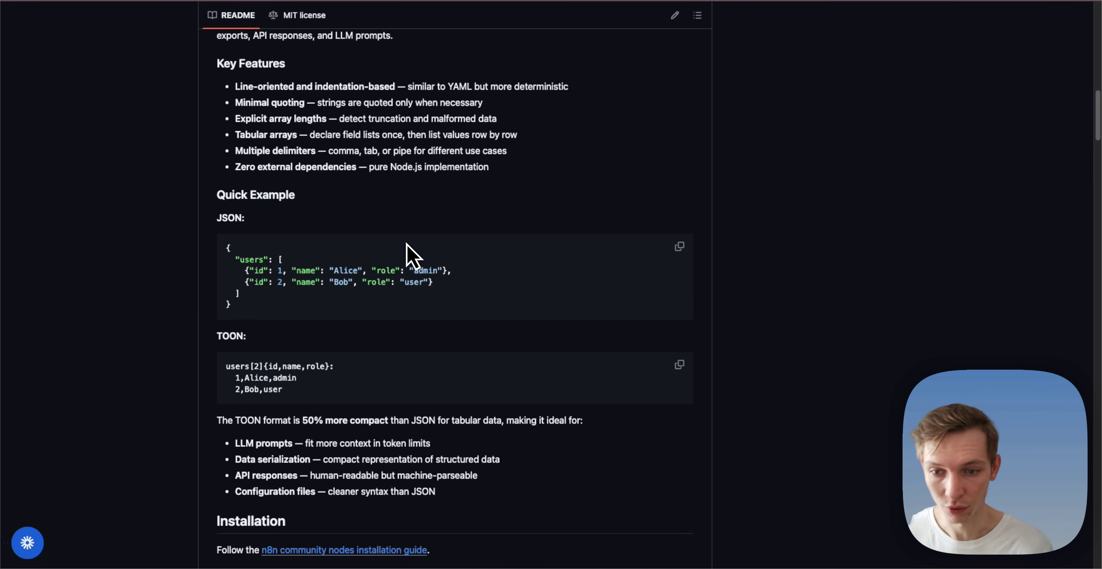
scroll(406, 243, "down", 9)
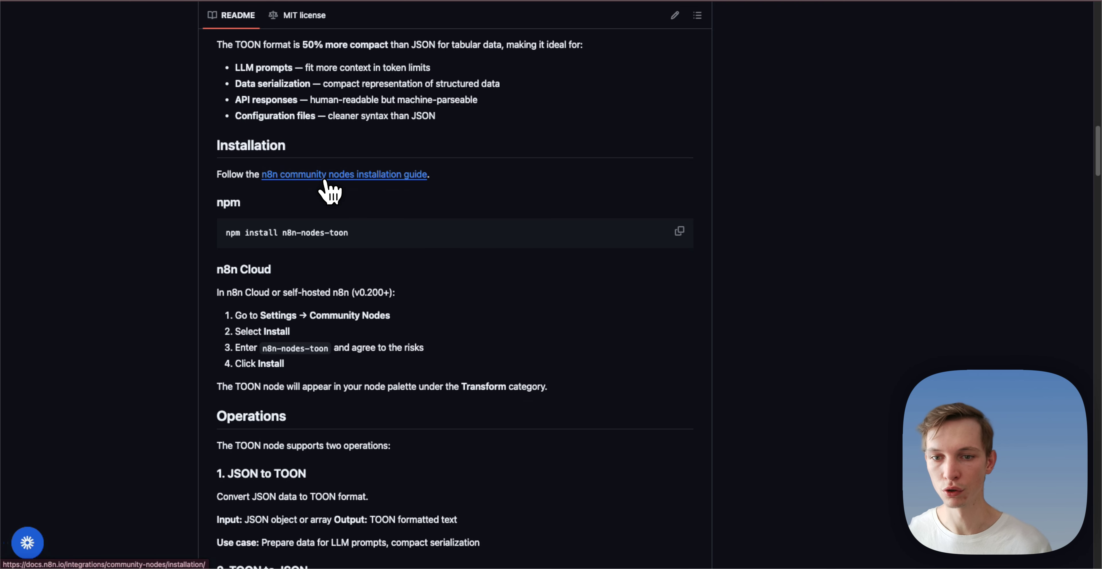
Review the npm install command and the n8n Cloud installation steps for n8n-nodes-toon.
left_click_drag(364, 247, 233, 231)
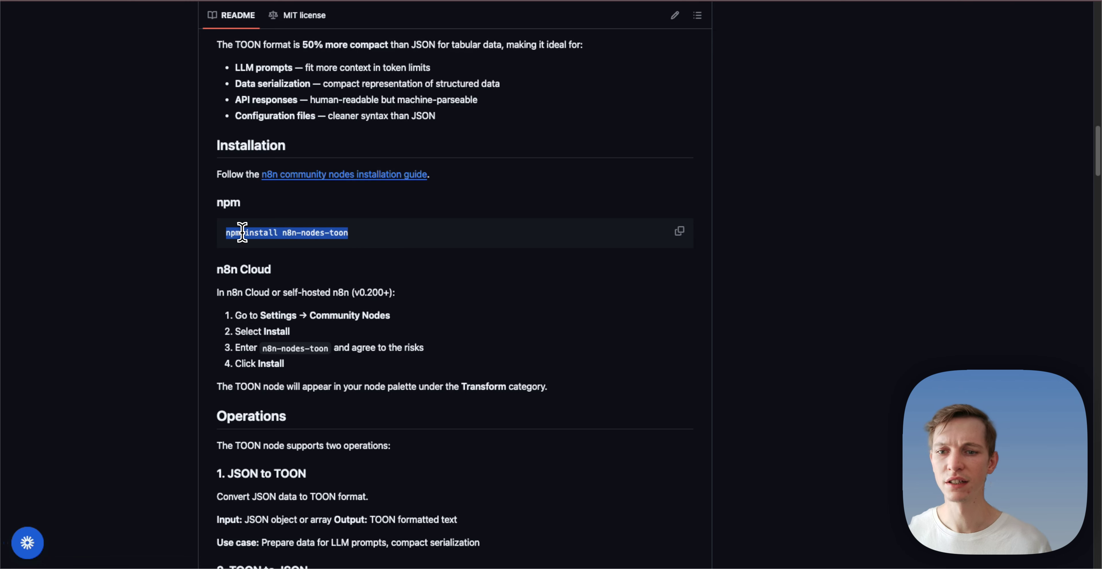
left_click(254, 232)
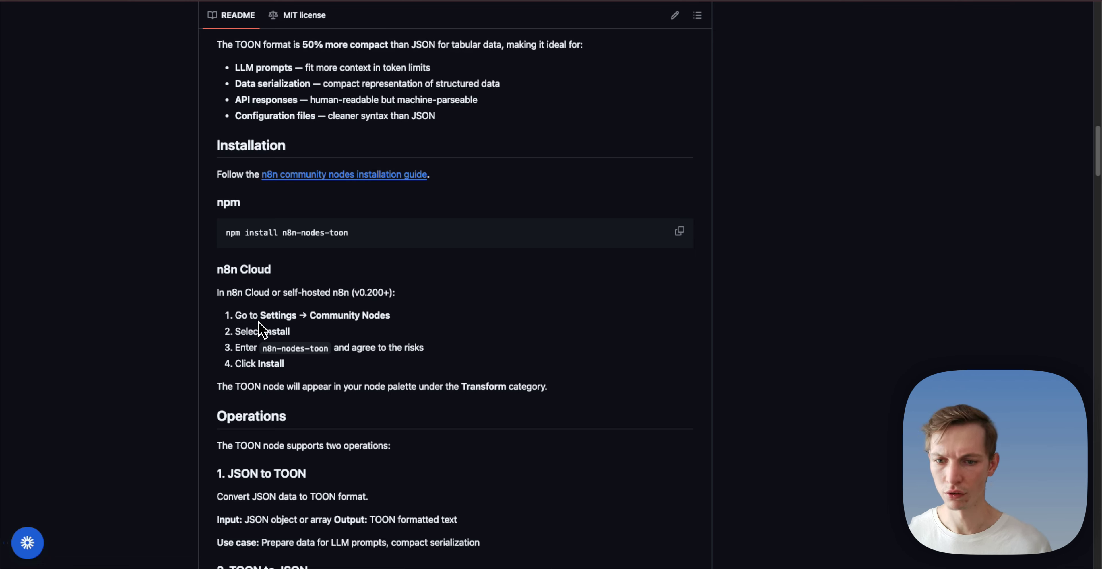
left_click_drag(259, 322, 320, 379)
left_click(320, 378)
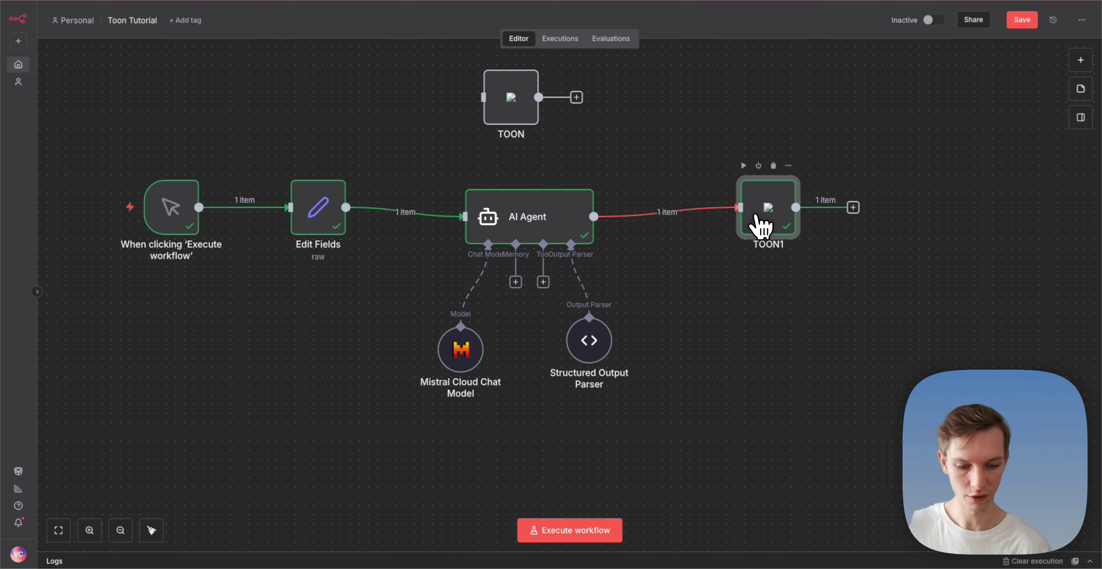
Open the TOON1 node in the n8n workflow and inspect its conversion mode options and TOON output.
double_click(757, 227)
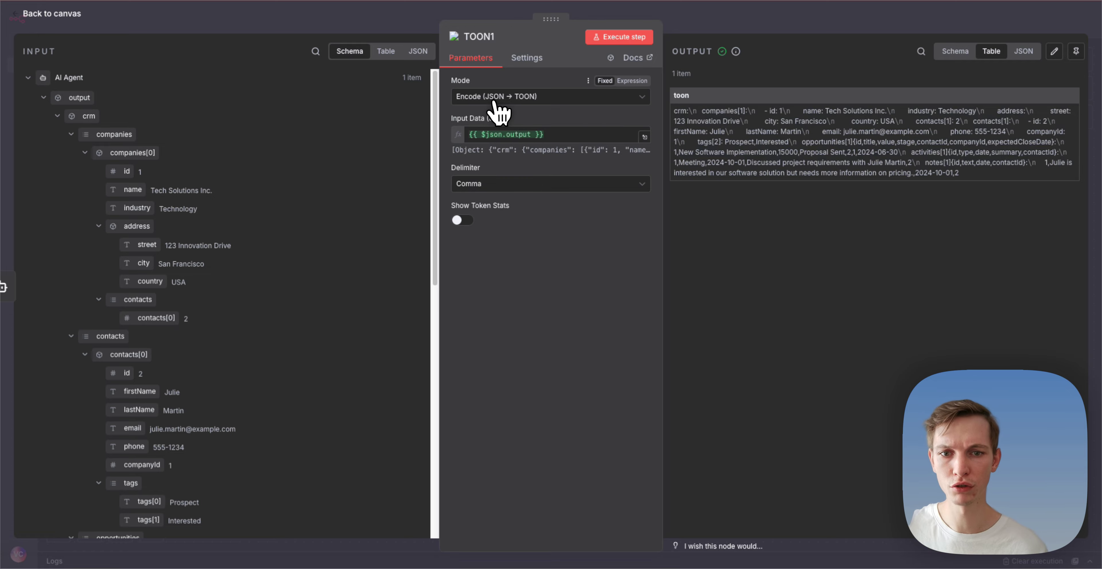
left_click(526, 99)
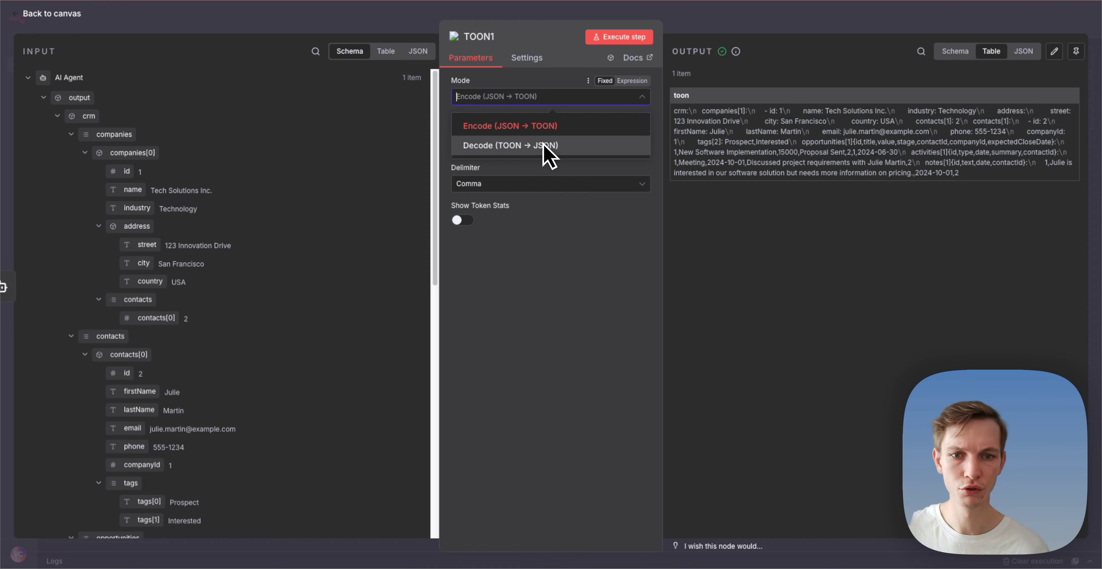
left_click(723, 165)
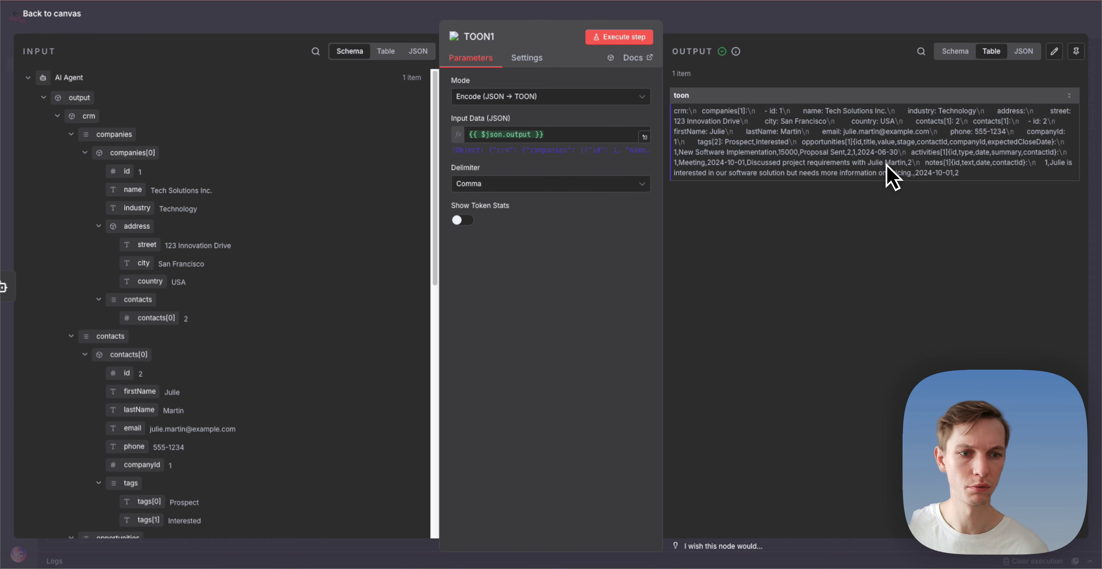
left_click_drag(886, 164, 706, 108)
left_click(693, 112)
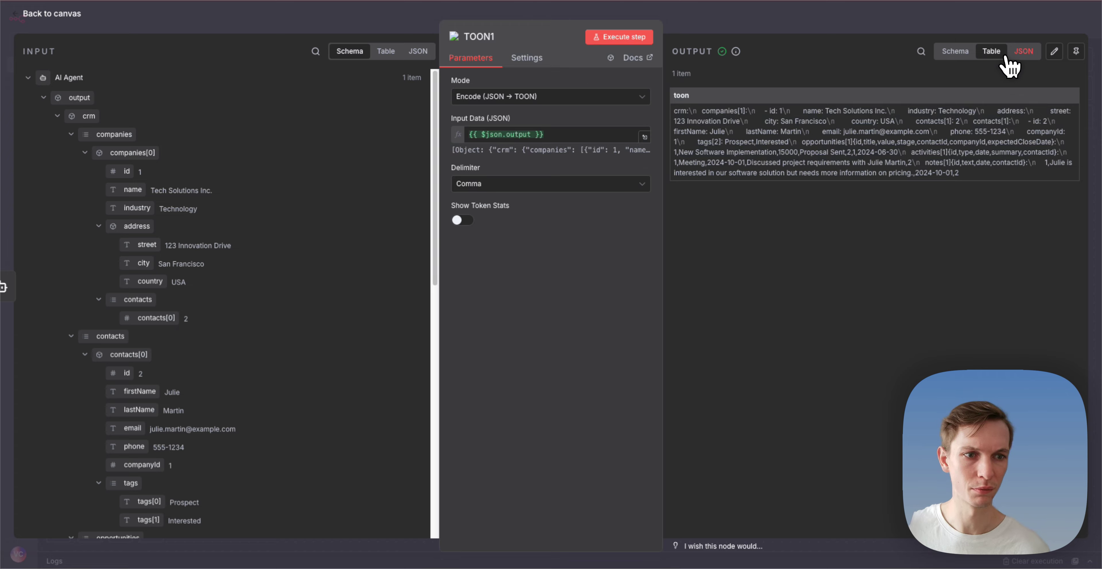
Check the TOON1 node's output in JSON and table views, and read through the encoded toon text.
left_click(1013, 58)
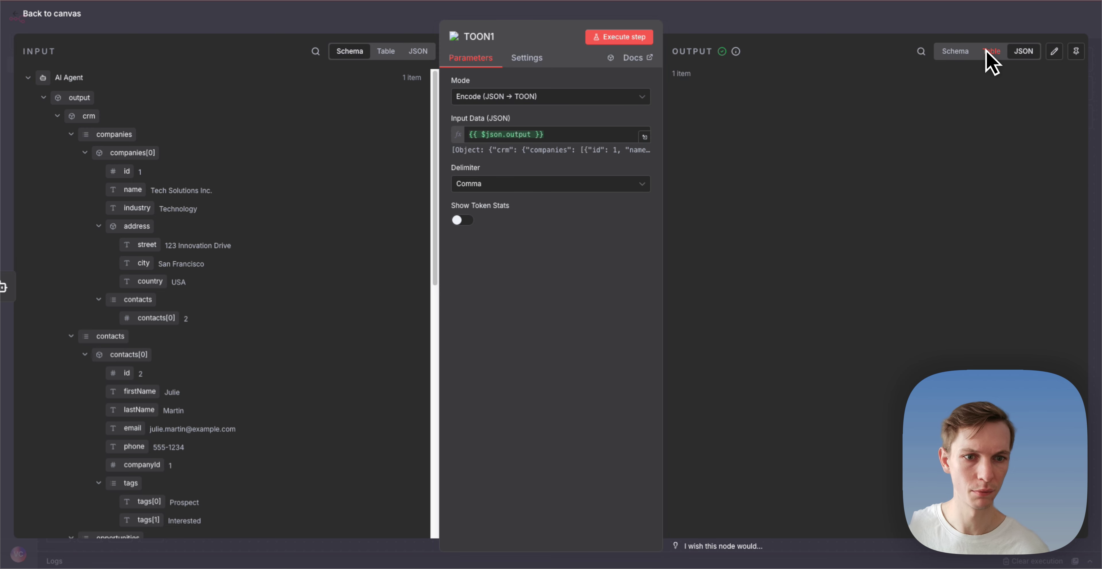
left_click_drag(677, 110, 898, 154)
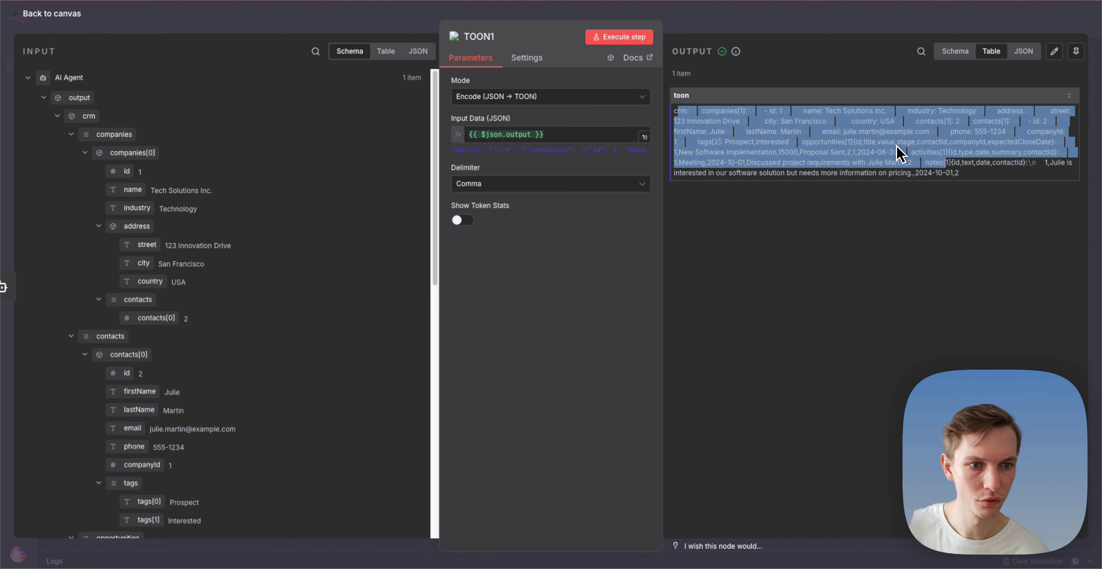
left_click_drag(972, 165, 972, 174)
left_click(848, 131)
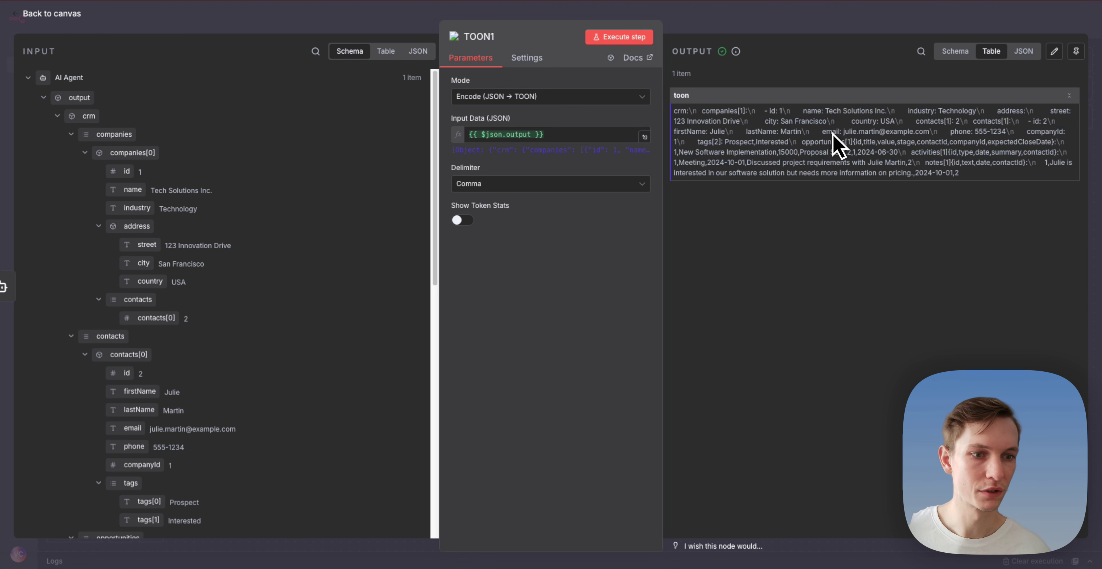
left_click_drag(960, 174, 682, 113)
left_click(683, 112)
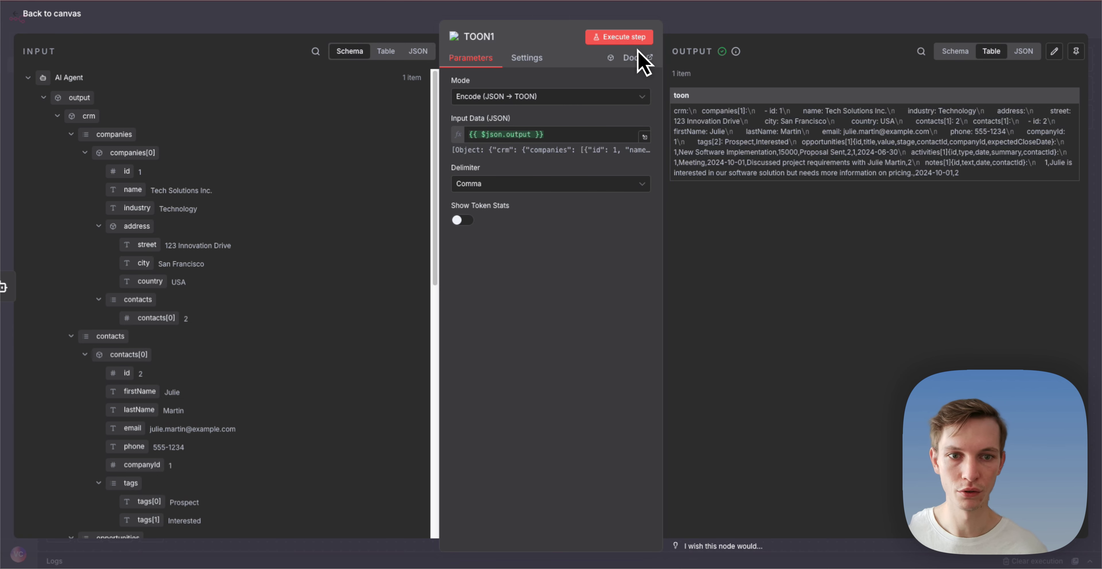
key("Escape")
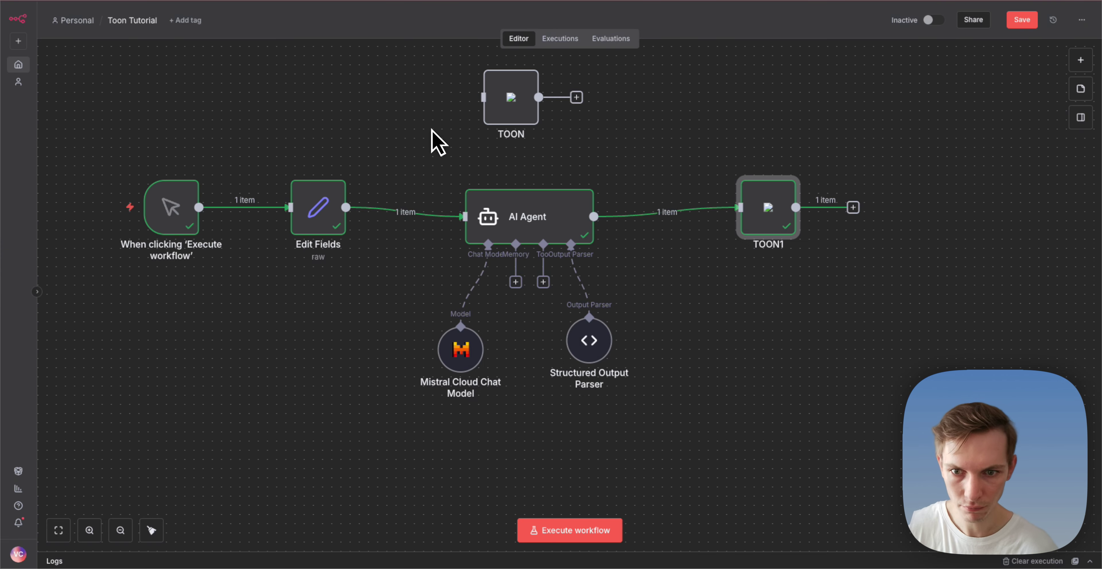
Open the Edit Fields node and look through its sample CRM data in JSON.
double_click(346, 210)
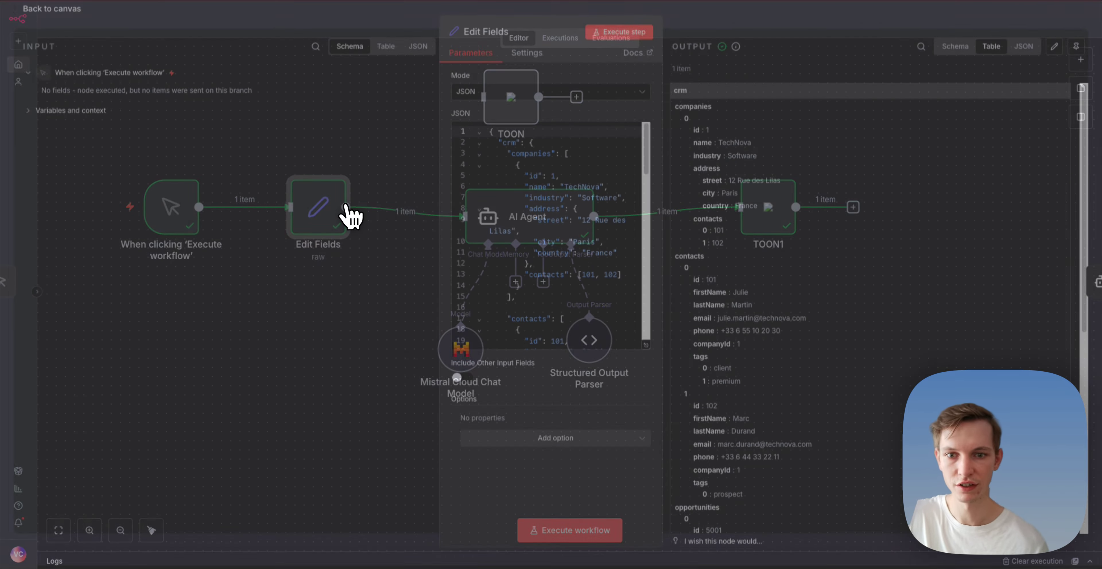
scroll(565, 204, "down", 5)
scroll(567, 188, "up", 5)
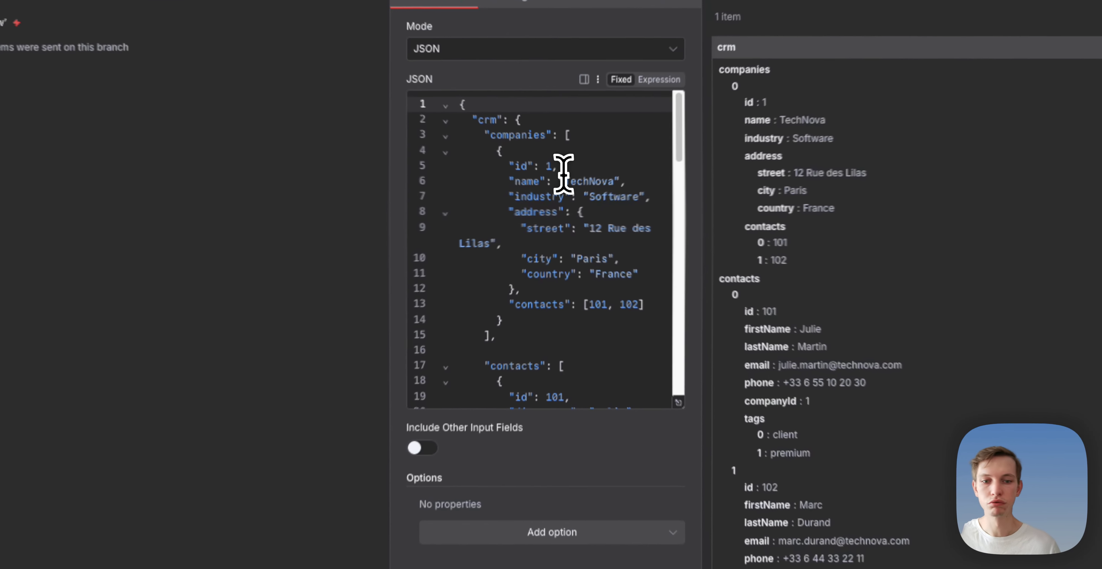
scroll(564, 187, "down", 15)
scroll(565, 187, "up", 12)
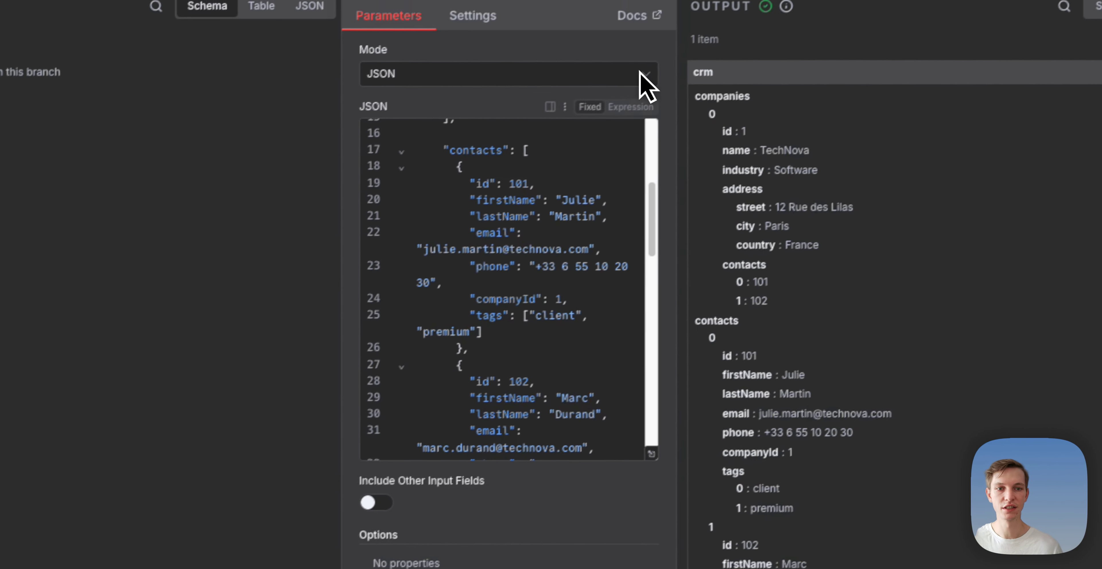
key("Escape")
Open the AI Agent node, look through its JSON CRM input, and execute the node.
double_click(501, 253)
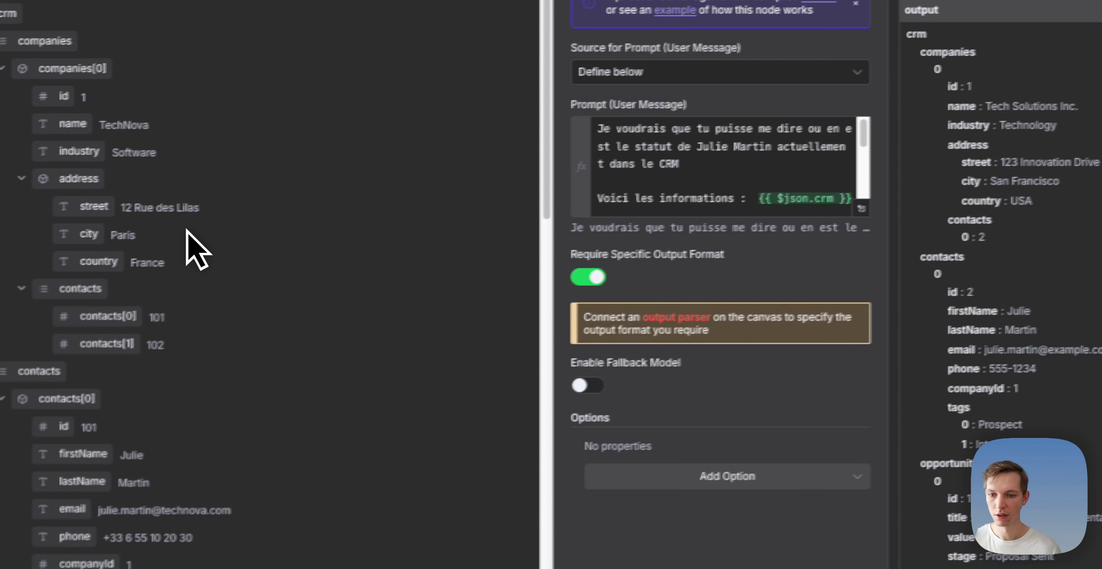
scroll(186, 231, "down", 5)
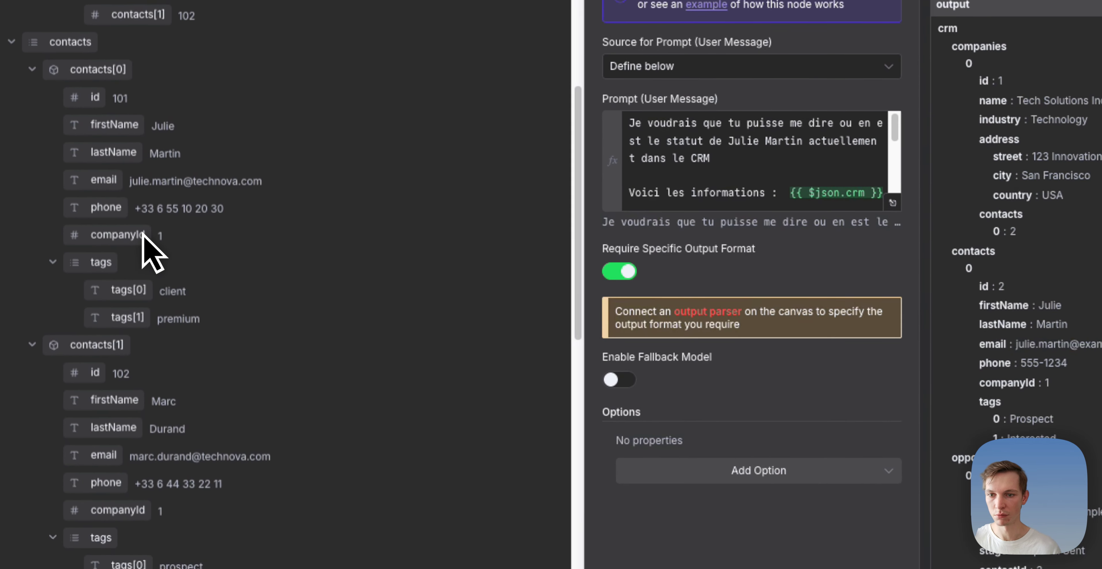
scroll(108, 162, "down", 7)
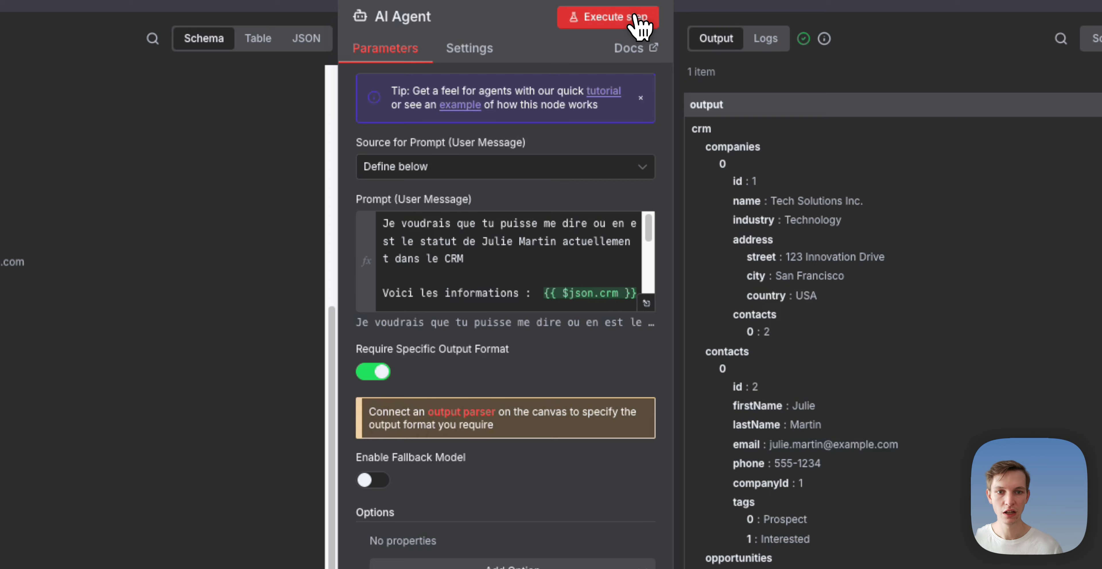
left_click(633, 18)
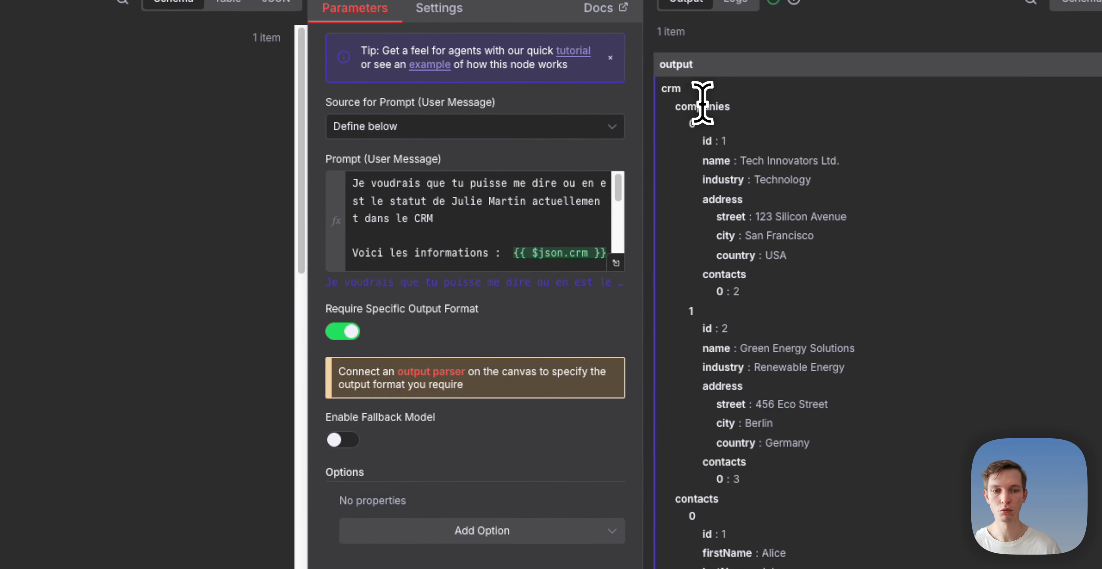
Check the AI Agent's execution time and the Mistral Cloud Chat Model's token usage in the run logs.
mouse_move(793, 1)
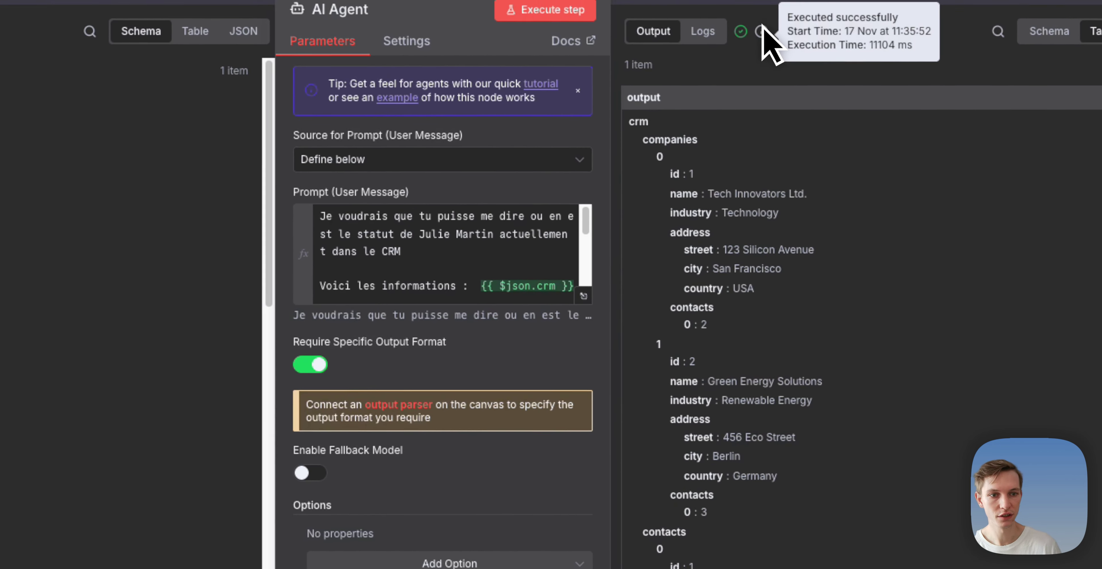
left_click(702, 32)
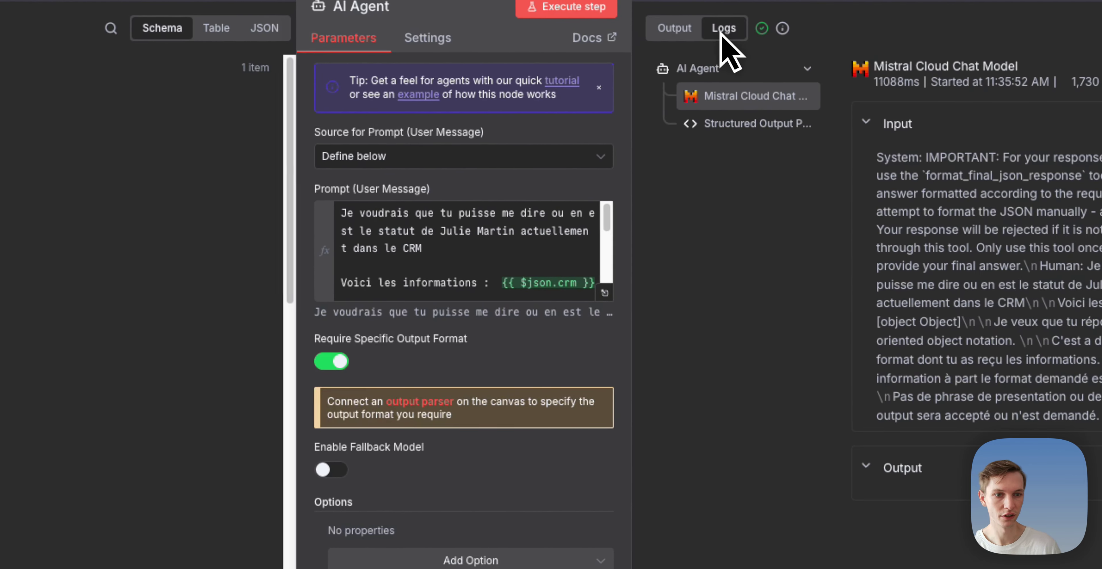
mouse_move(1011, 70)
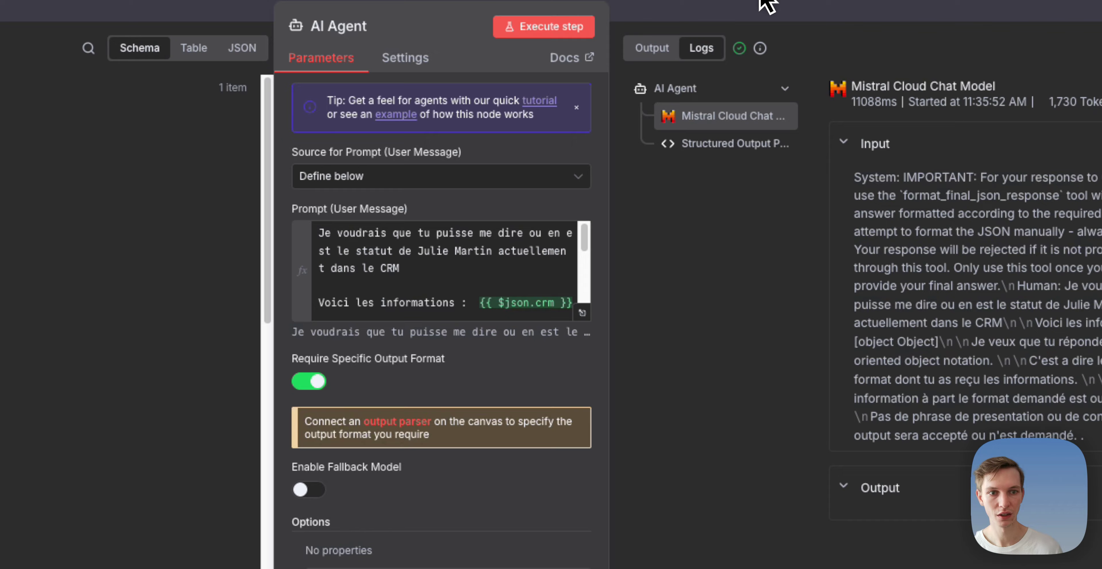
left_click(761, 4)
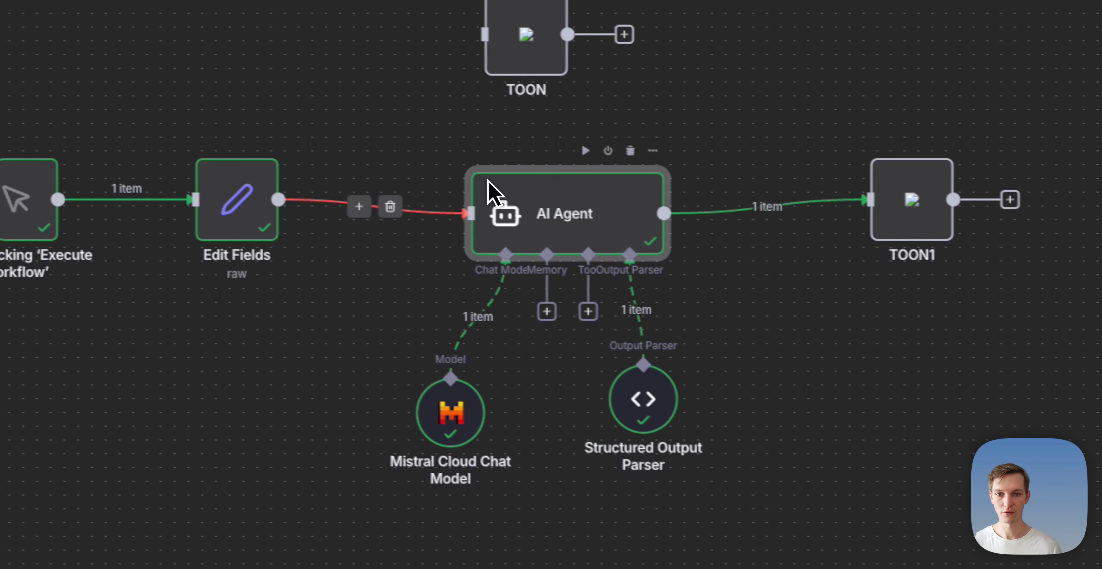
Remove the link between Edit Fields and AI Agent, and place the TOON node between them, connected to Edit Fields.
left_click(418, 194)
left_click_drag(517, 72, 379, 126)
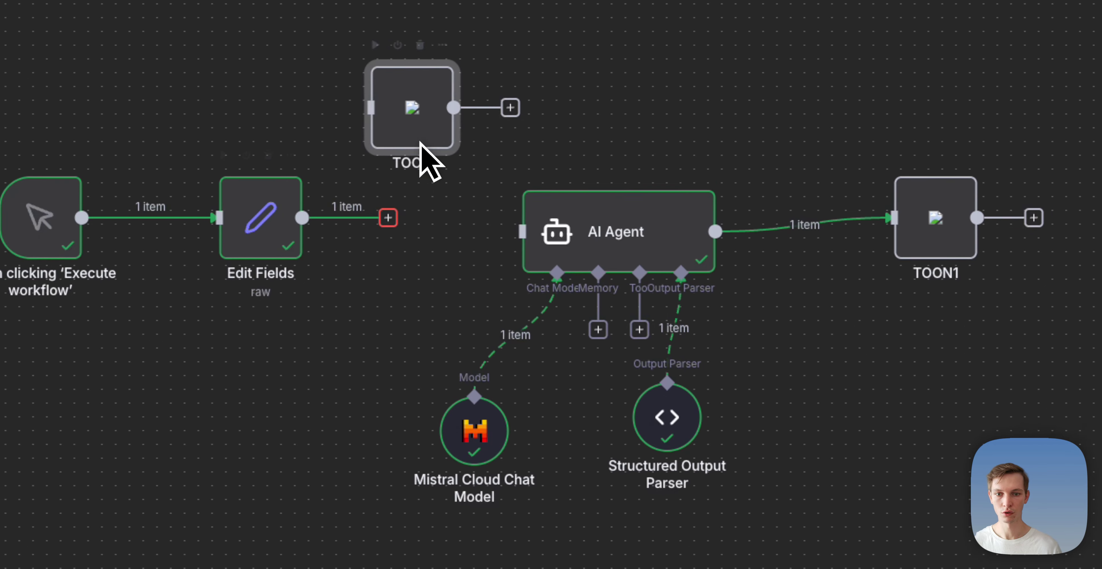
left_click_drag(364, 225, 348, 114)
left_click_drag(379, 126, 378, 237)
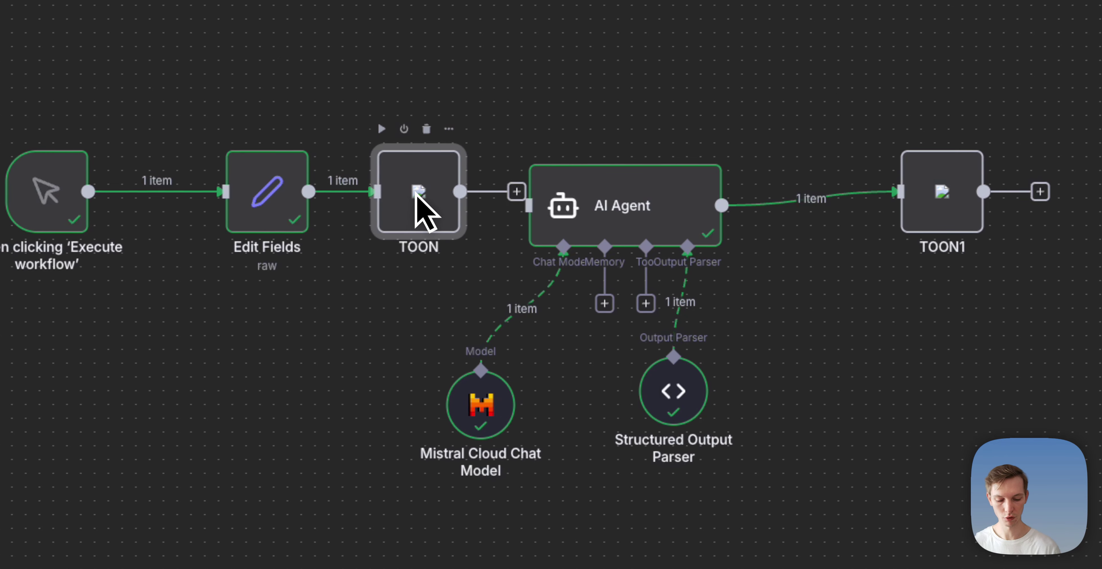
Execute the TOON node on the CRM data and review its encoded output, token estimates and savings percentage.
double_click(423, 197)
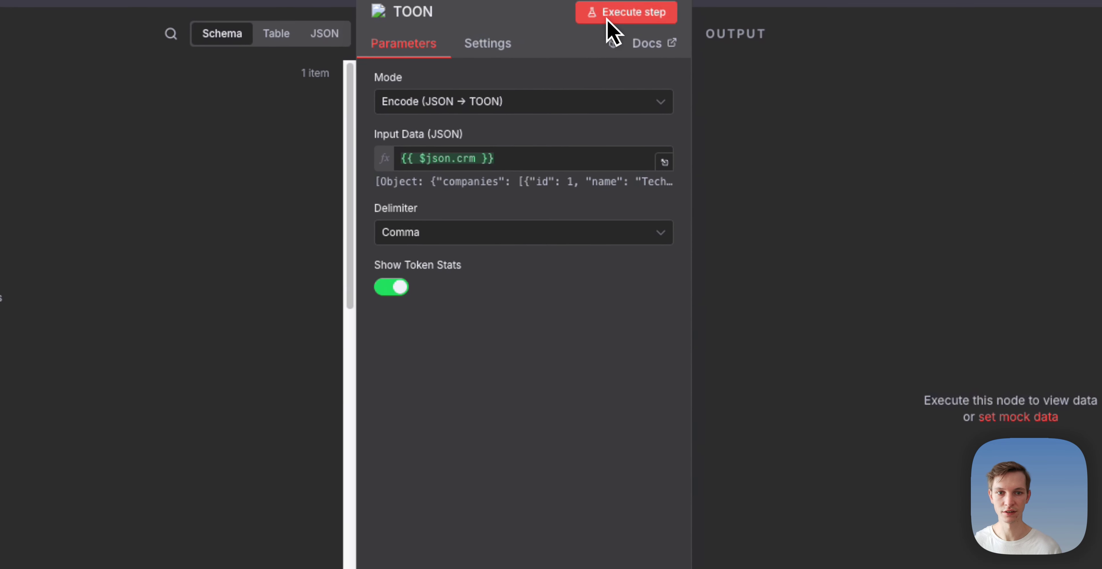
left_click(607, 19)
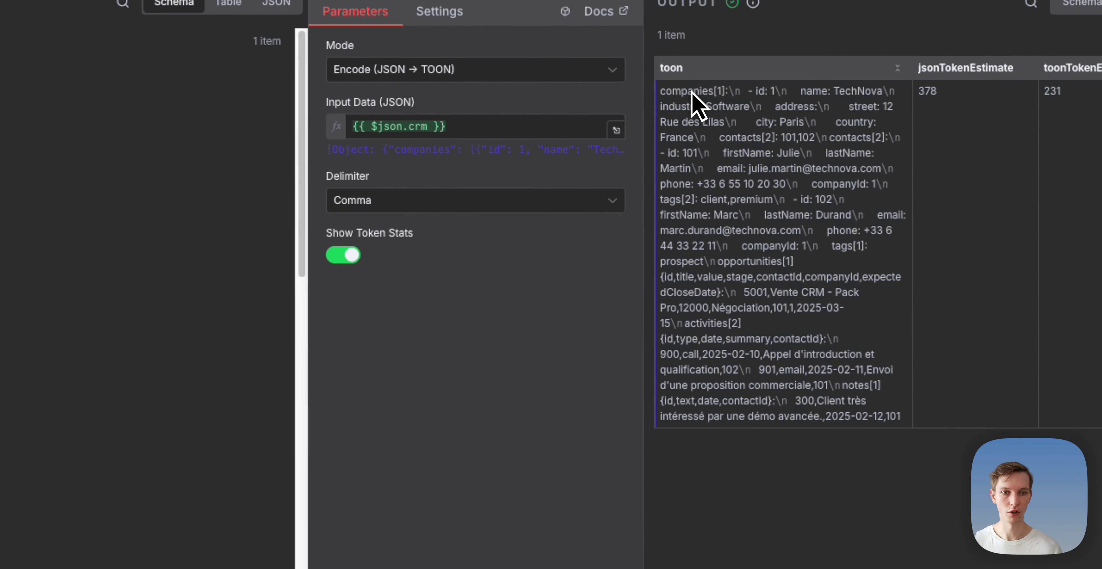
left_click_drag(589, 76, 782, 325)
left_click(783, 327)
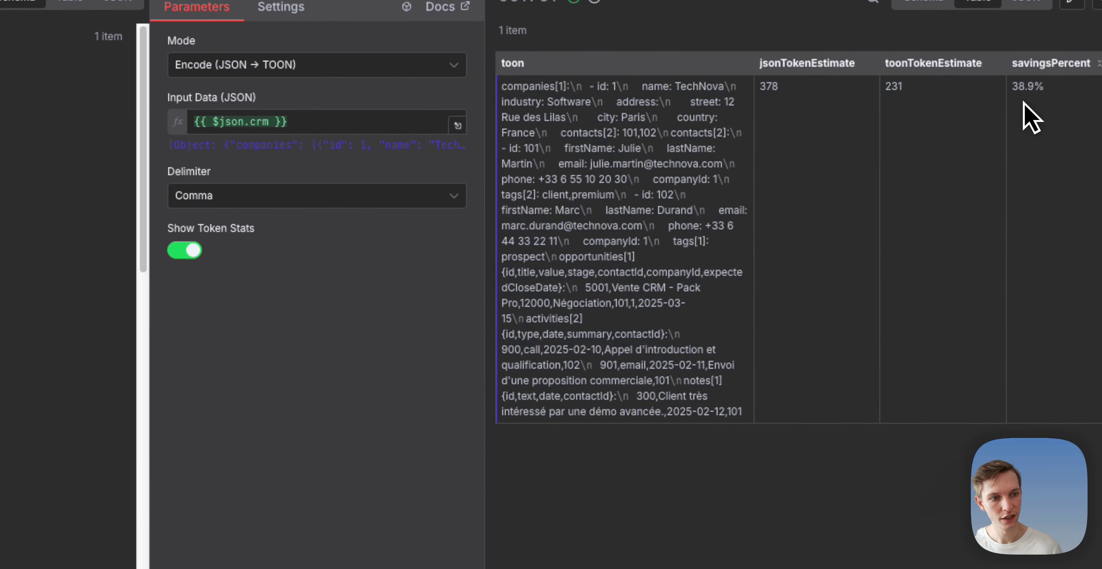
left_click_drag(1045, 90, 1011, 94)
left_click(1010, 97)
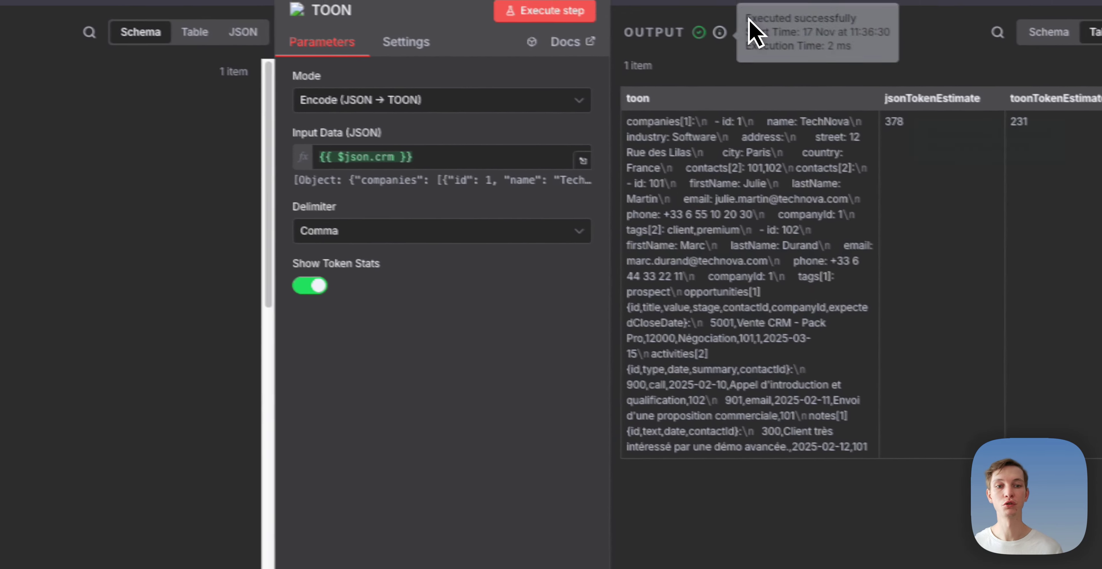
left_click(711, 1)
Connect TOON to the AI Agent and replace the {{ $json.crm }} expression in the agent's prompt with the toon field.
left_click_drag(502, 281, 534, 280)
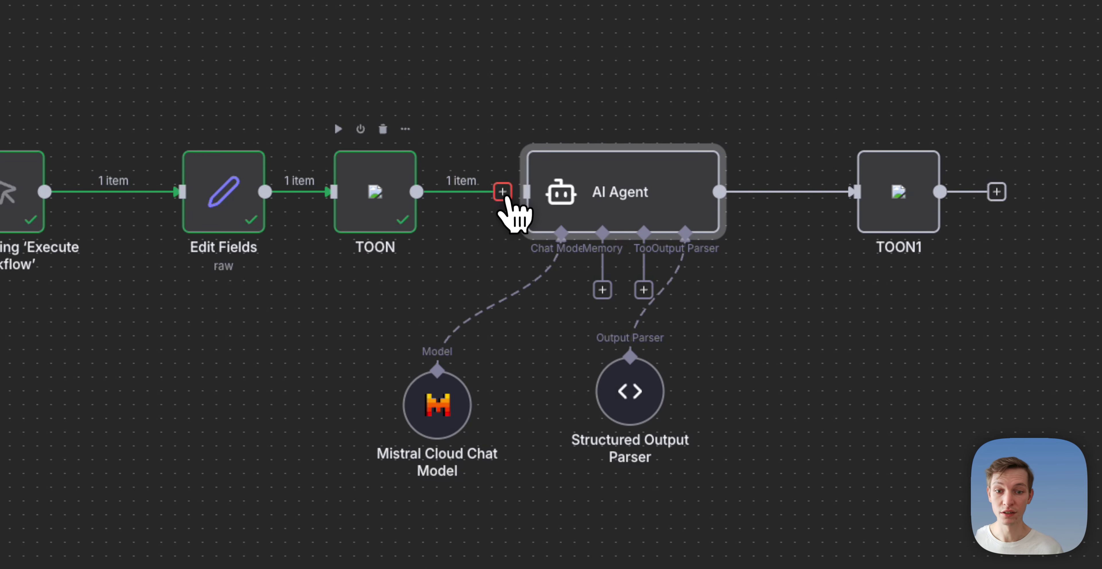
double_click(546, 196)
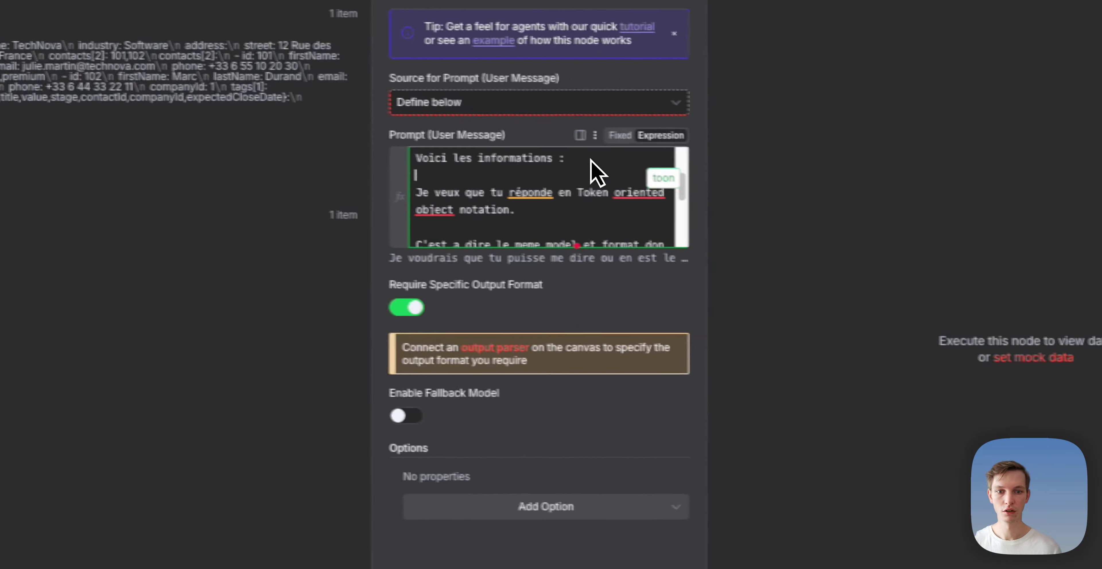
key("Escape")
Delete the Structured Output Parser attached to the AI Agent.
left_click(593, 337)
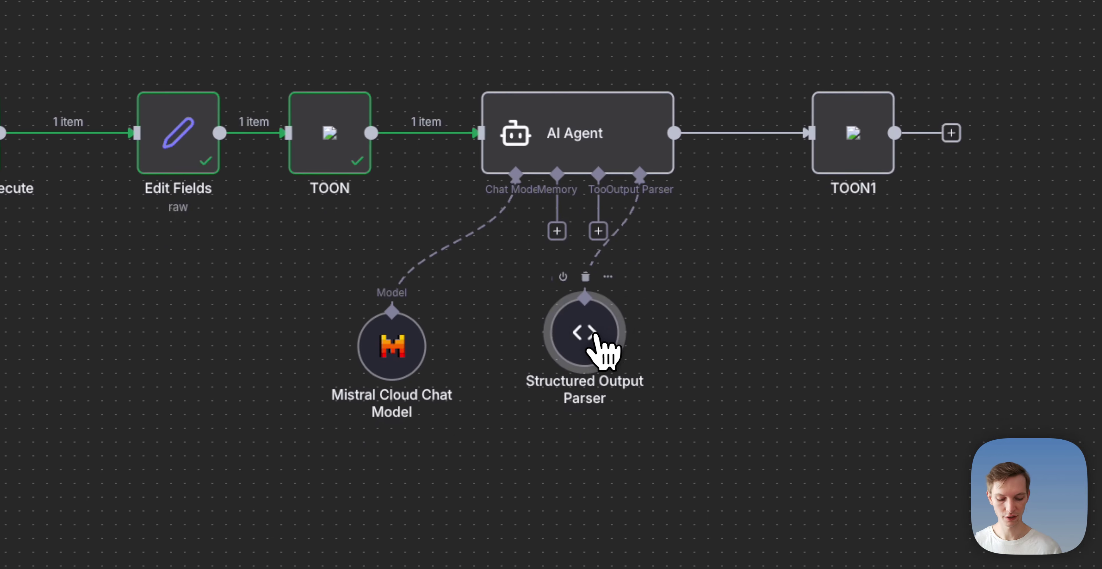
key("Delete")
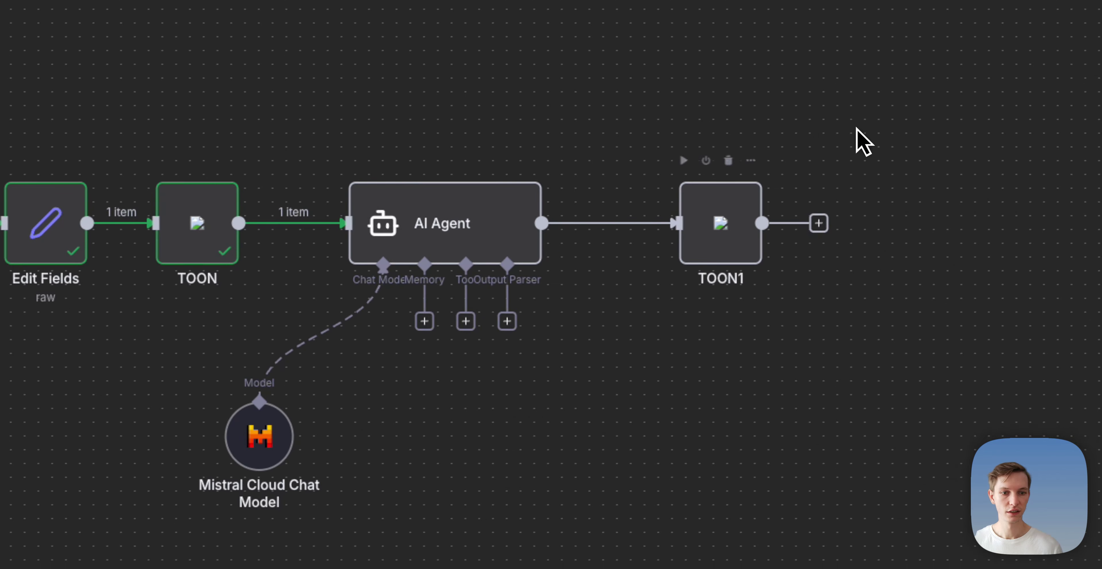
left_click(823, 141)
Disconnect TOON1 from the AI Agent, and reposition TOON1 farther away and the Mistral Cloud Chat Model closer beneath the agent.
left_click(673, 199)
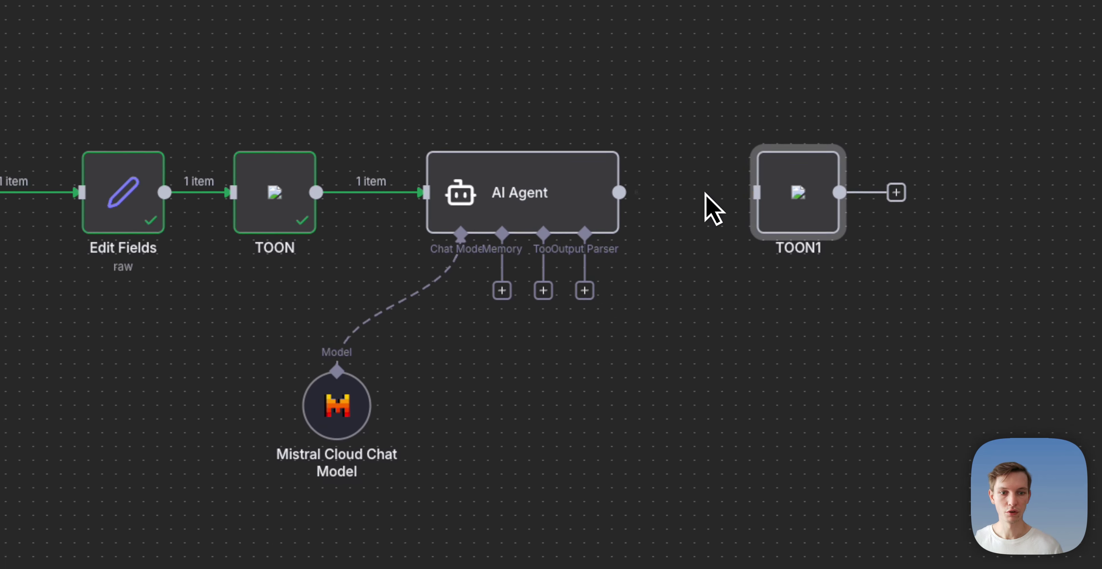
left_click_drag(751, 198, 876, 184)
left_click_drag(197, 462, 252, 461)
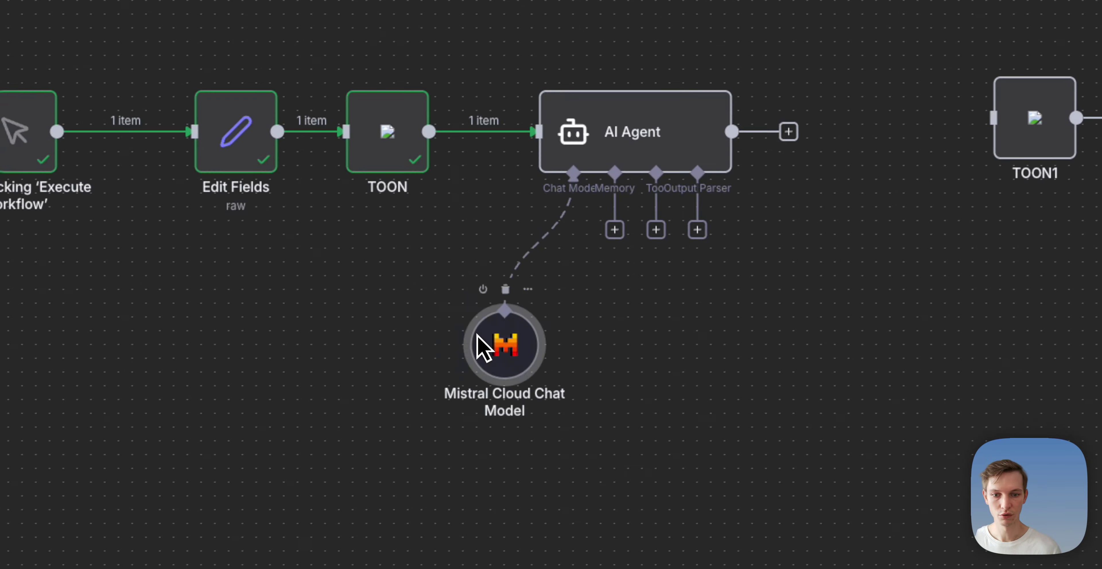